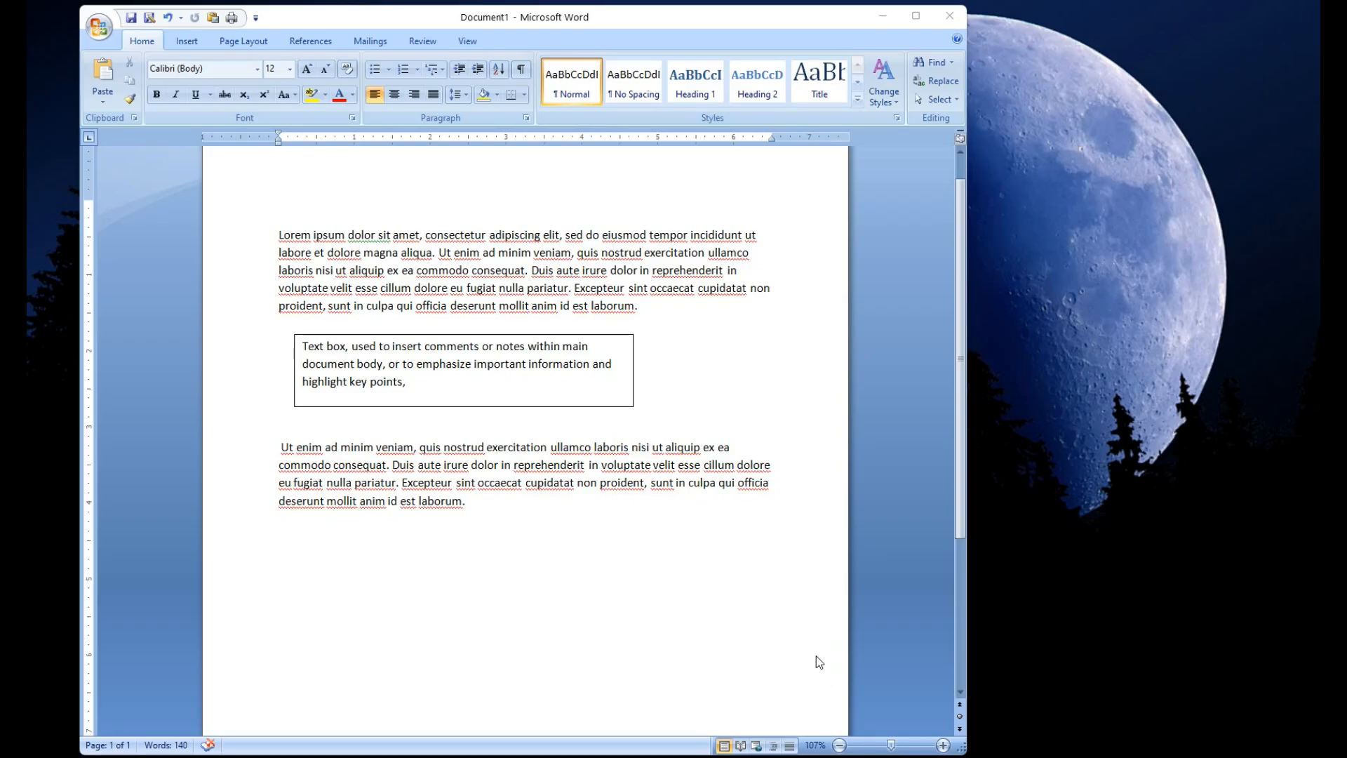
# Insert a built-in Simple Text Box into the Word document
pyautogui.click(815, 655)
pyautogui.click(185, 39)
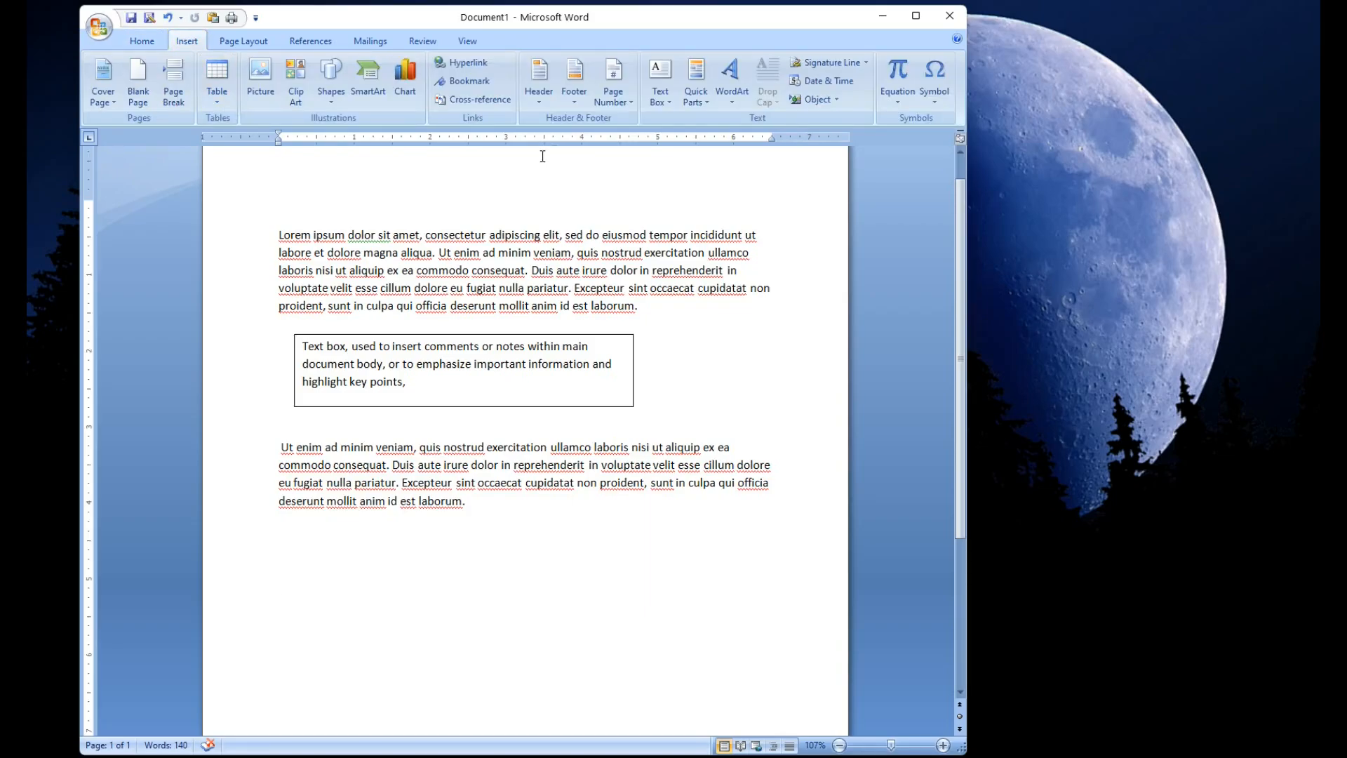
pyautogui.click(666, 81)
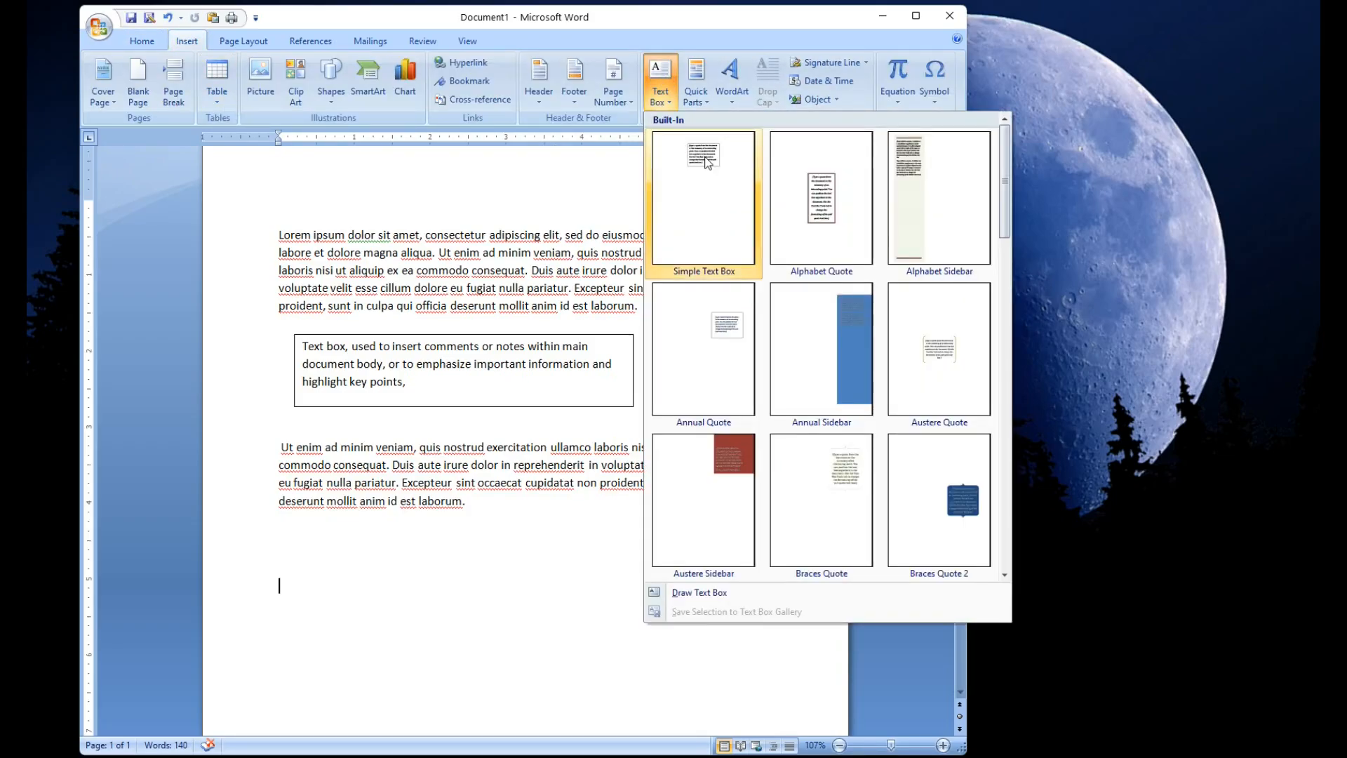
pyautogui.click(705, 162)
pyautogui.click(690, 651)
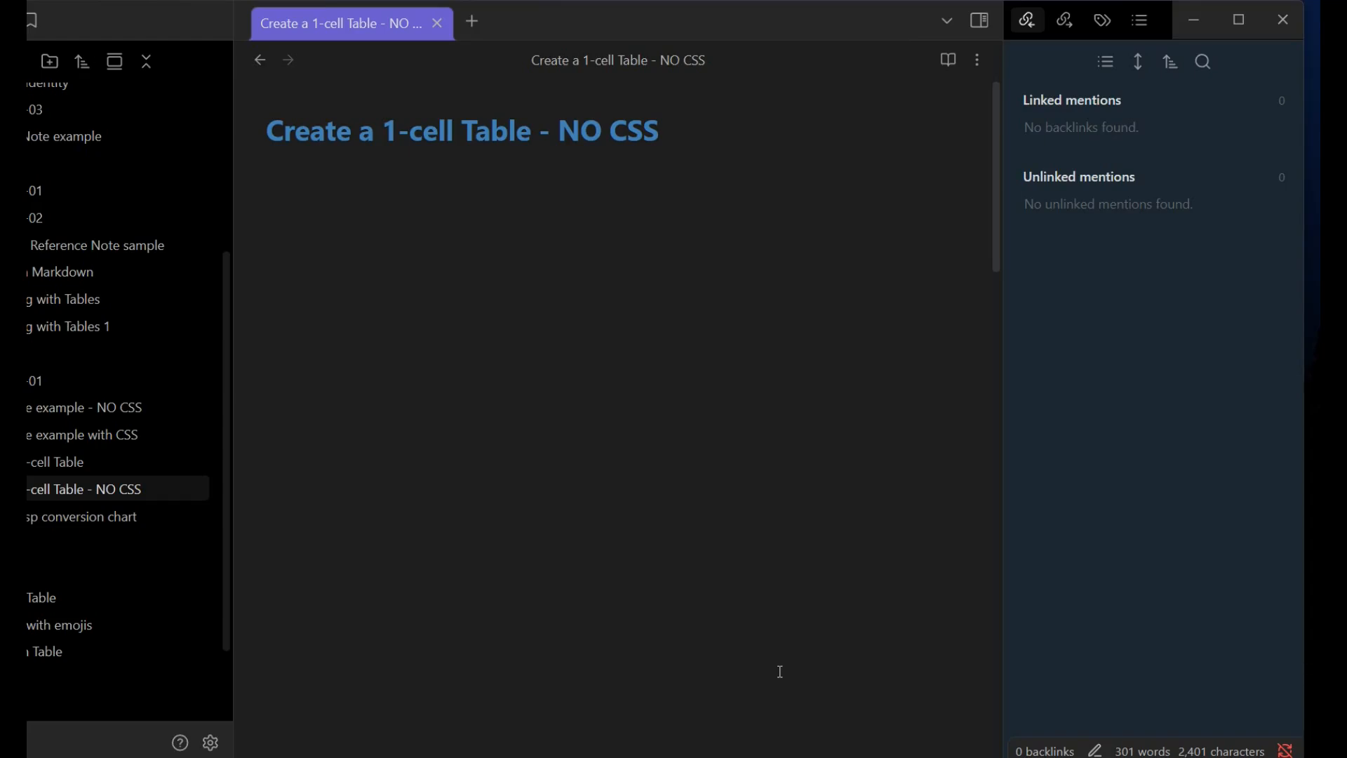
# In Obsidian, insert a table in the empty area below the title of the "Create a 1-cell Table - NO CSS" note
pyautogui.rightClick(344, 287)
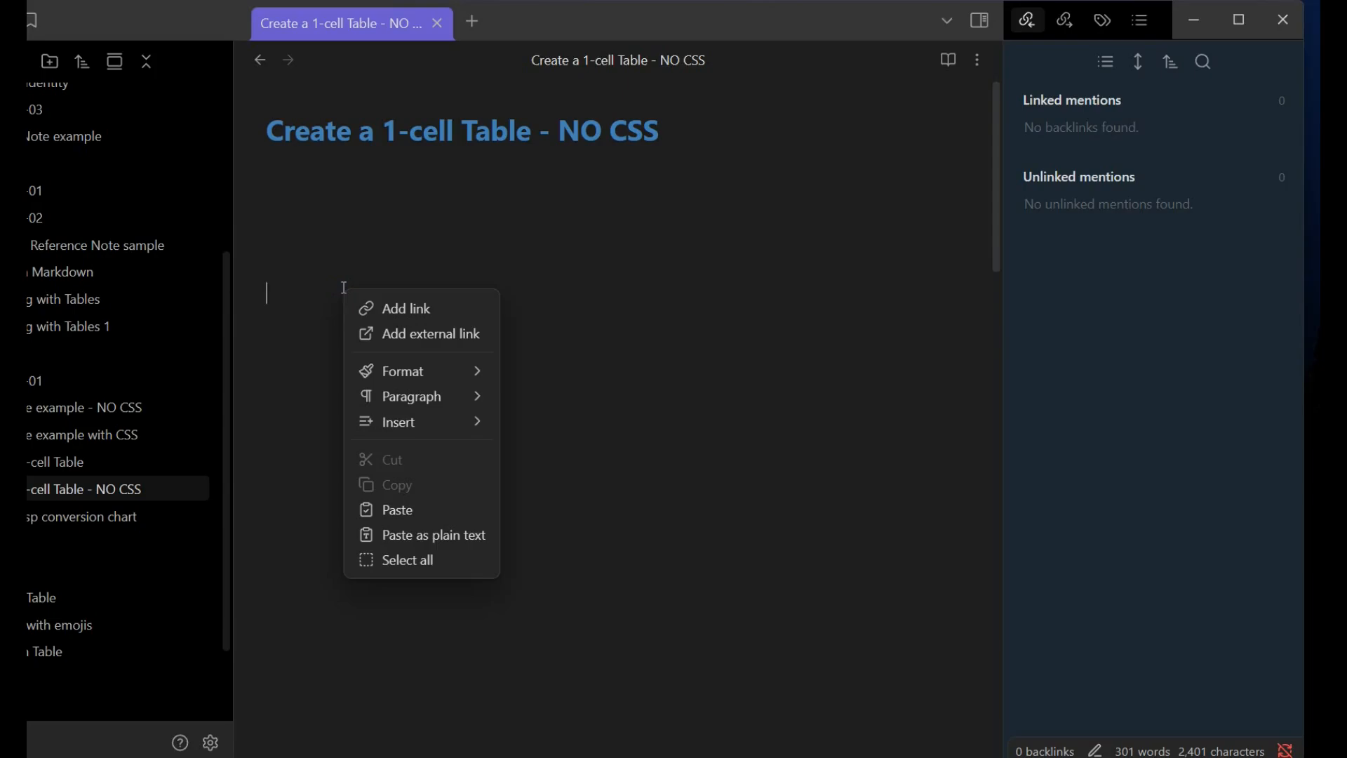
pyautogui.moveTo(419, 433)
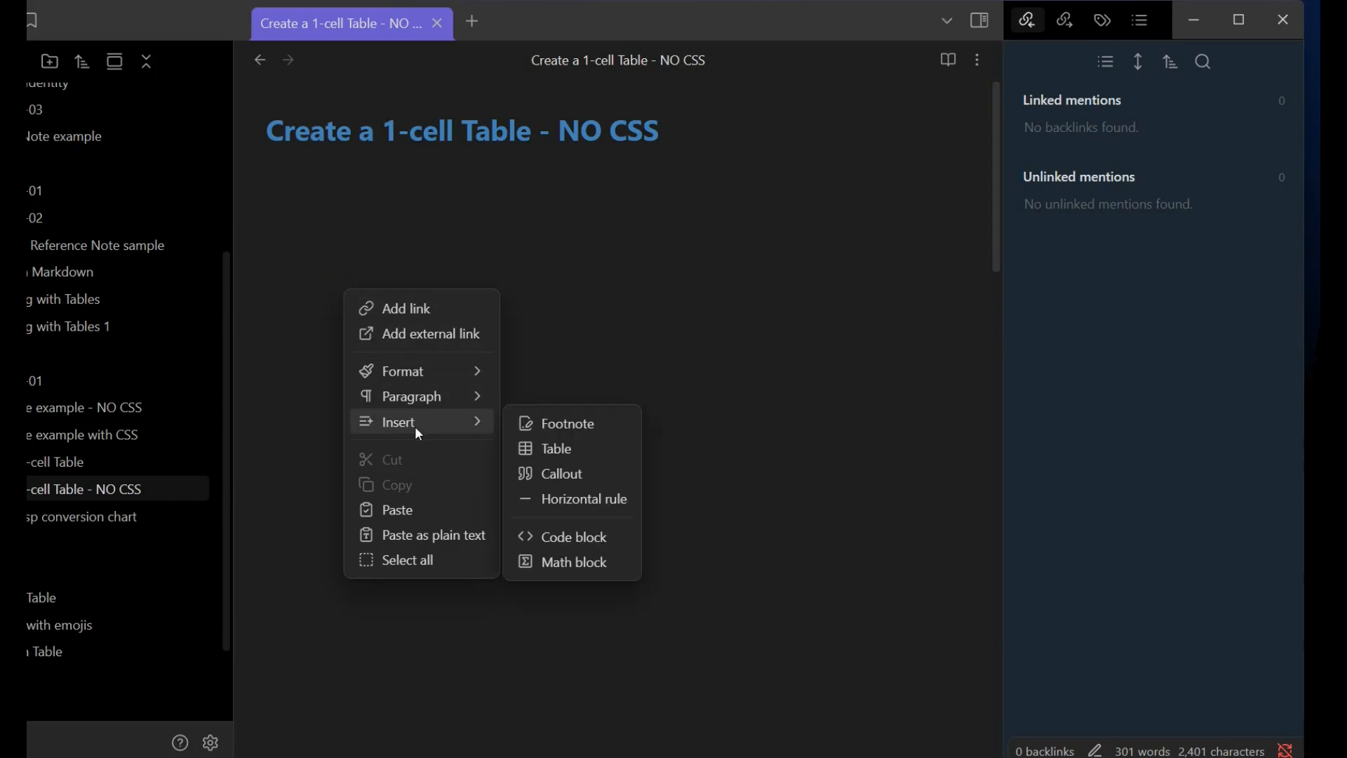
pyautogui.click(550, 447)
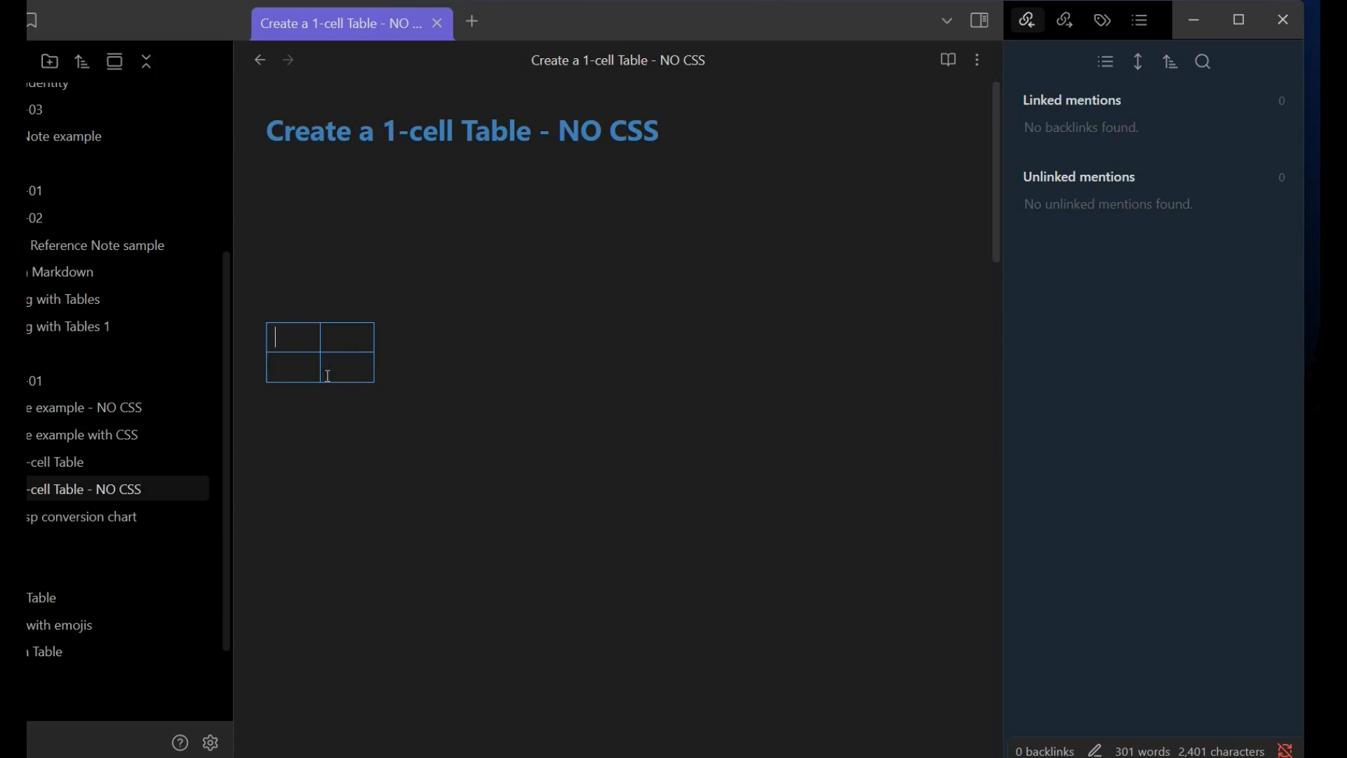
# Delete the entire bottom row of the table, leaving only its two header cells
pyautogui.moveTo(285, 369); pyautogui.dragTo(402, 379)
pyautogui.press('BackSpace')
pyautogui.click(345, 331)
pyautogui.click(289, 349)
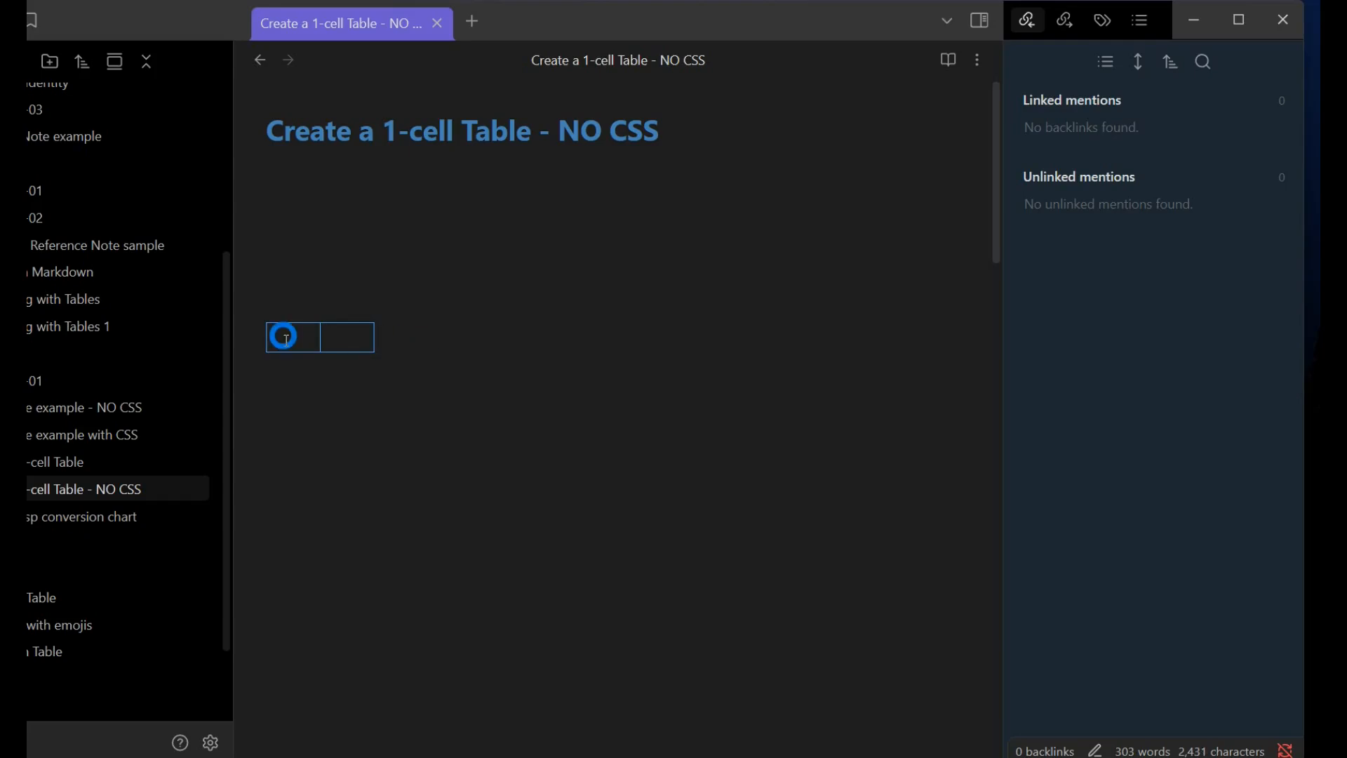
pyautogui.click(347, 315)
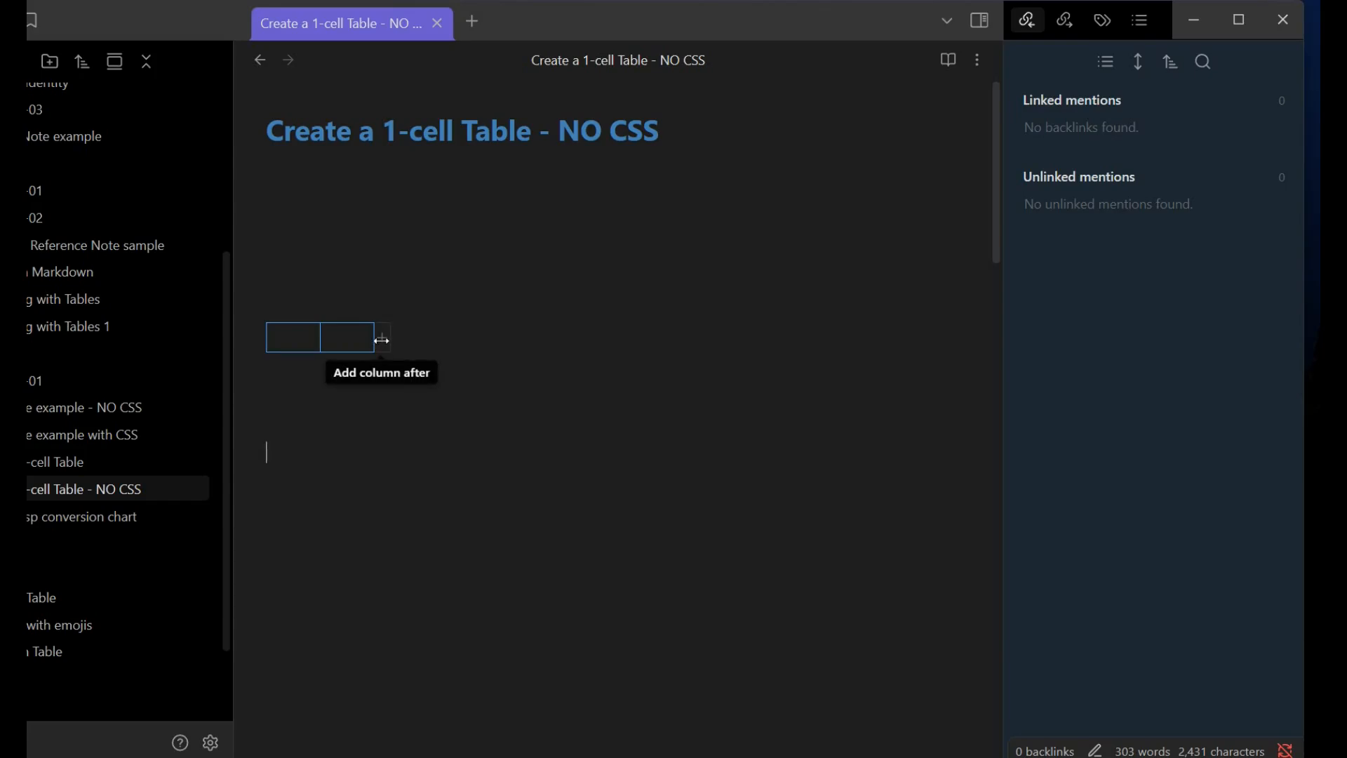
# Add a third column to the remaining row and delete the last two columns together, leaving one cell
pyautogui.click(381, 340)
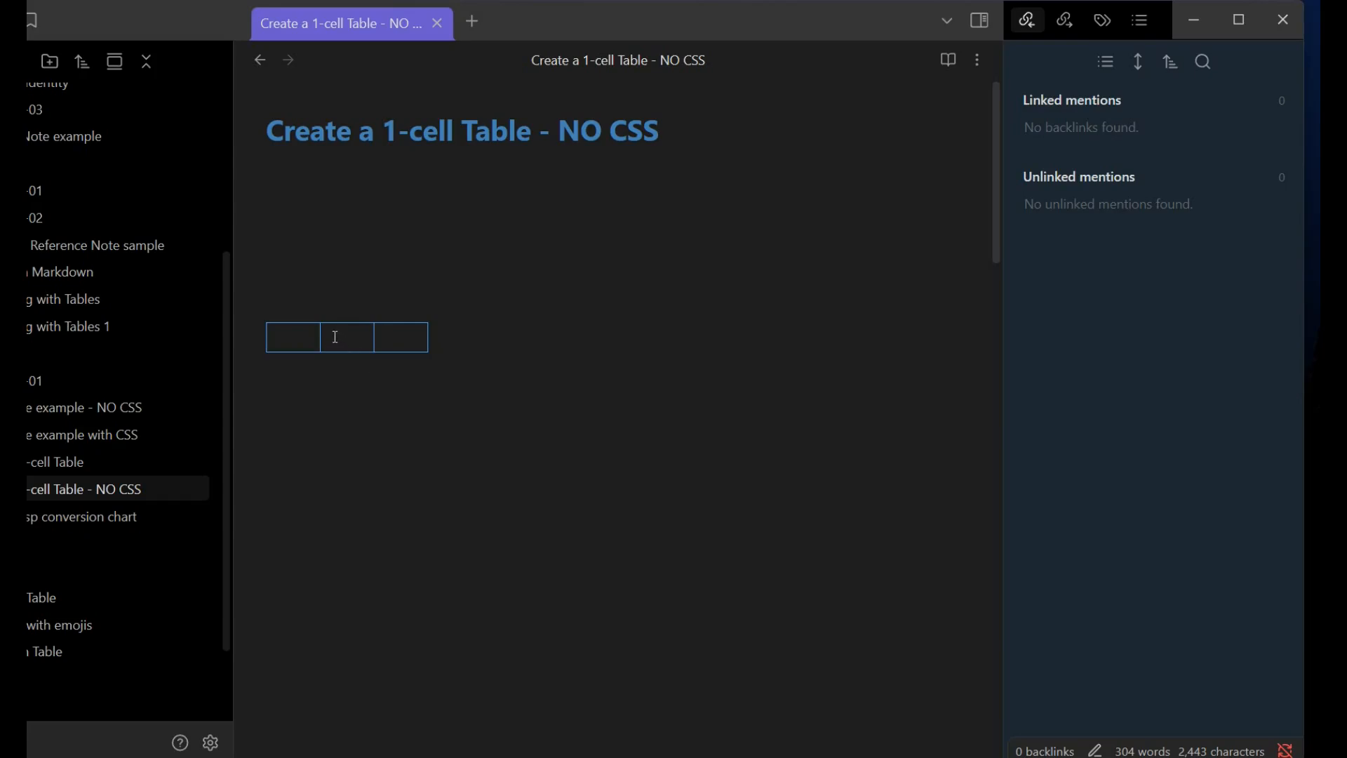
pyautogui.moveTo(332, 338); pyautogui.dragTo(412, 342)
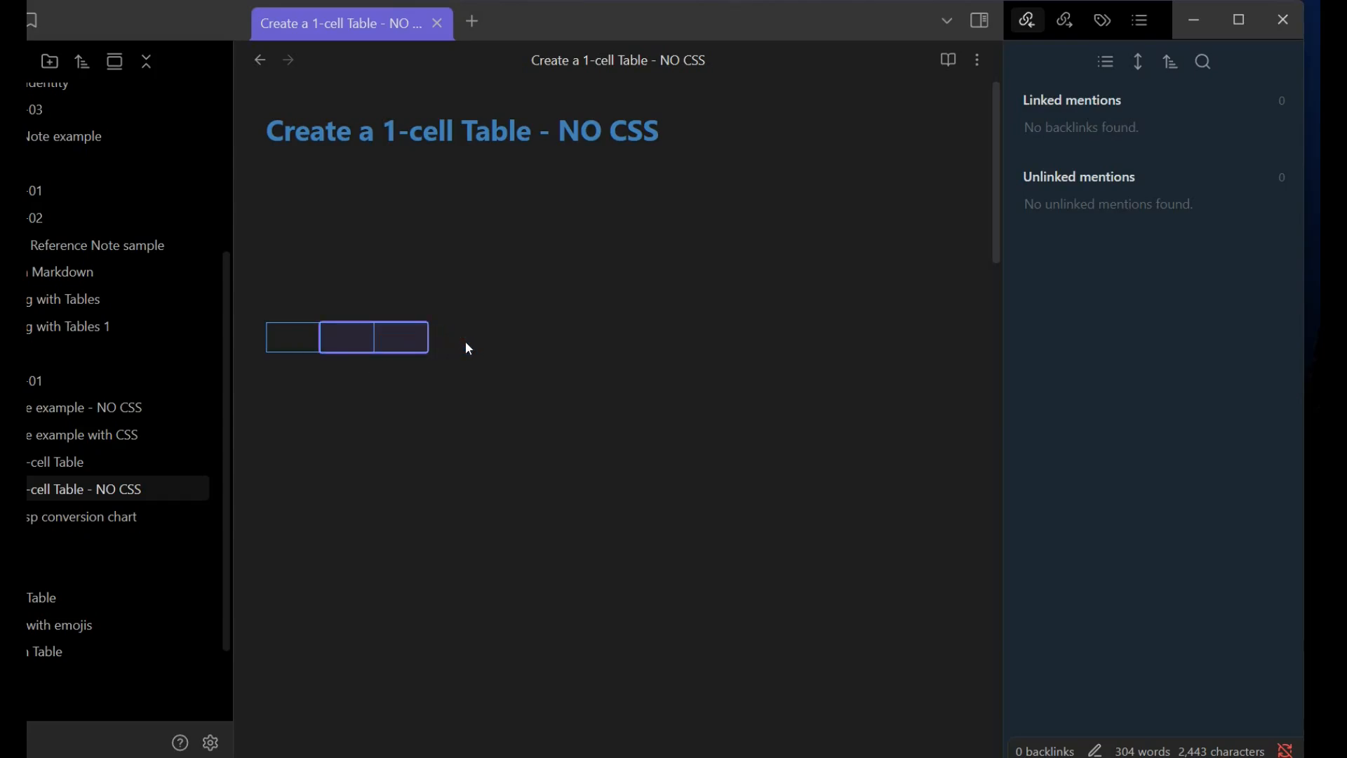
pyautogui.press('BackSpace')
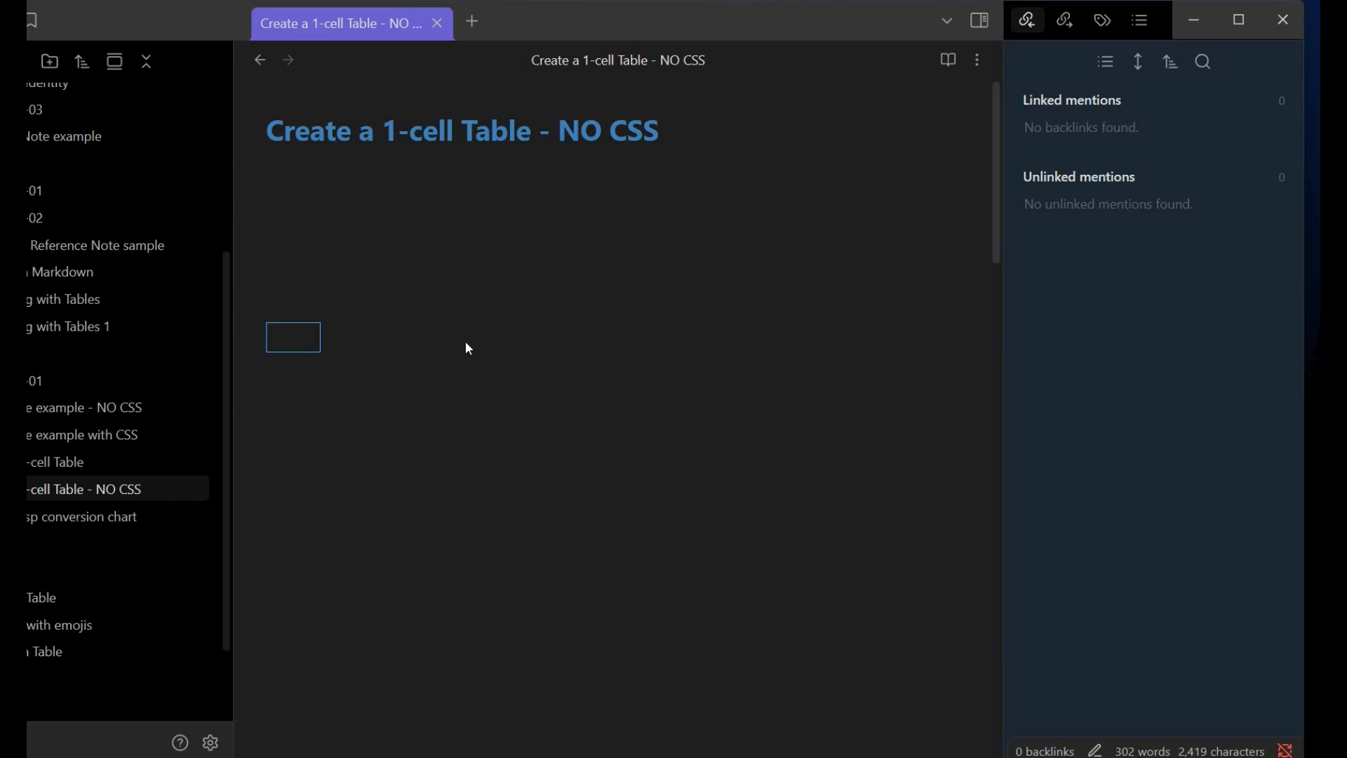
# Fill the single cell with two lines of text, "bbbbbbbb" and "mmmmmmm", separated by a line break
pyautogui.write('bbbbbbbb')
pyautogui.hotkey('shift', 'Return')
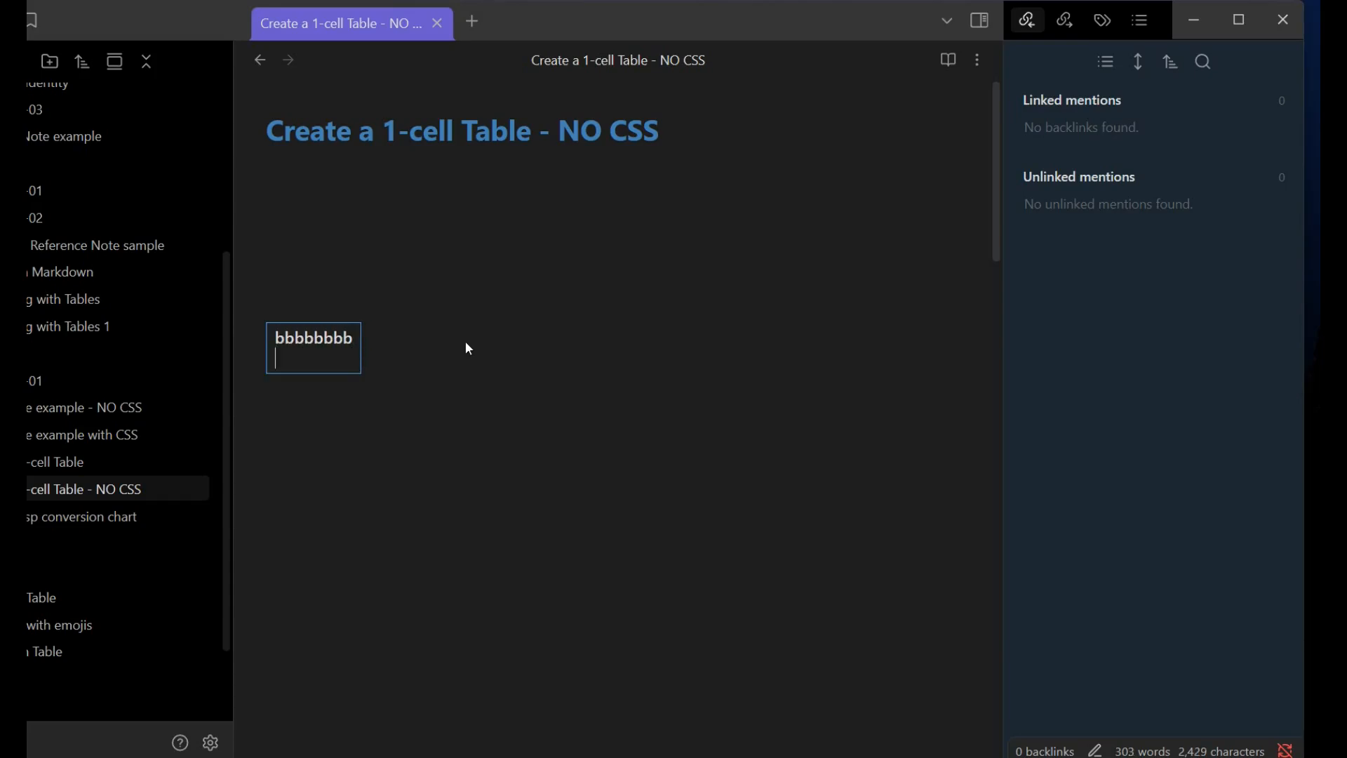
pyautogui.write('mmmmmmmmm')
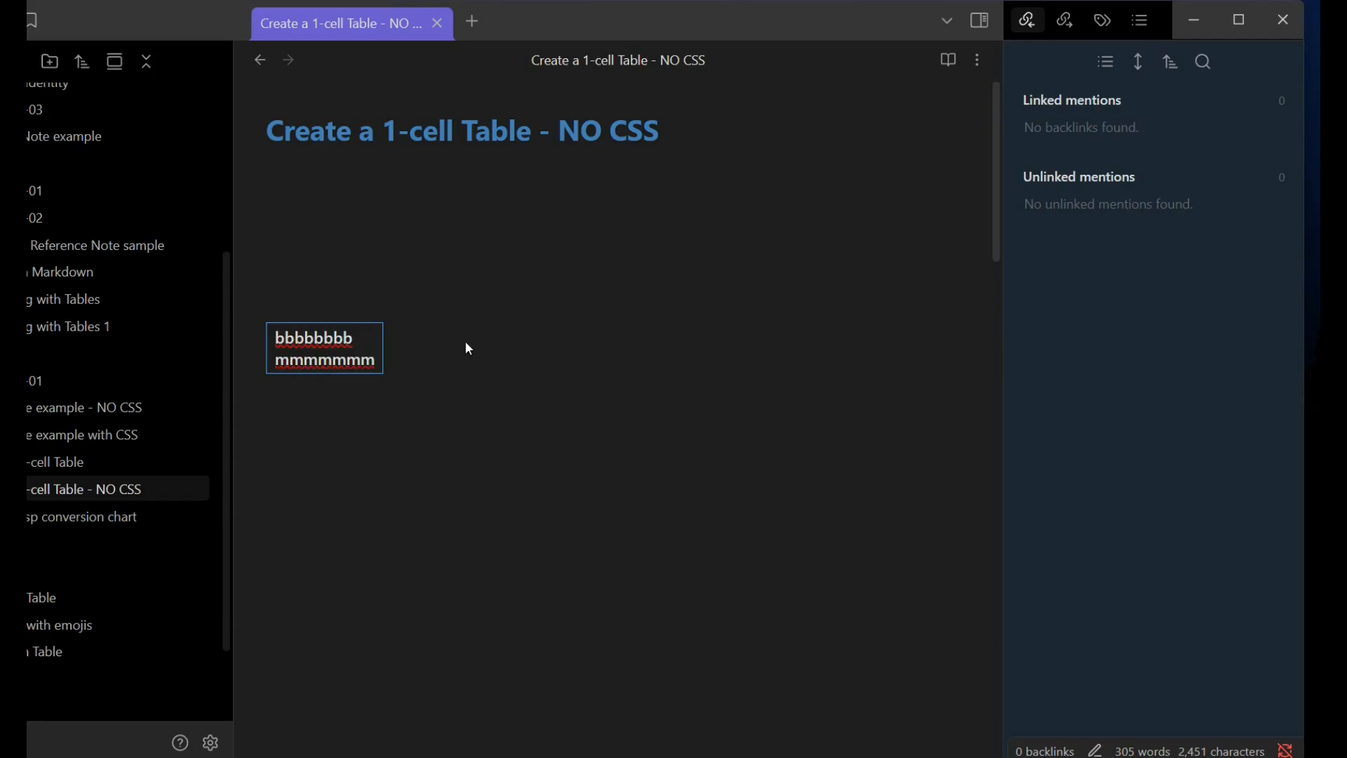
# Insert a second table in the blank space between the one-cell table and the written instructions, and delete its bottom row
pyautogui.scroll(-9, 481, 318)
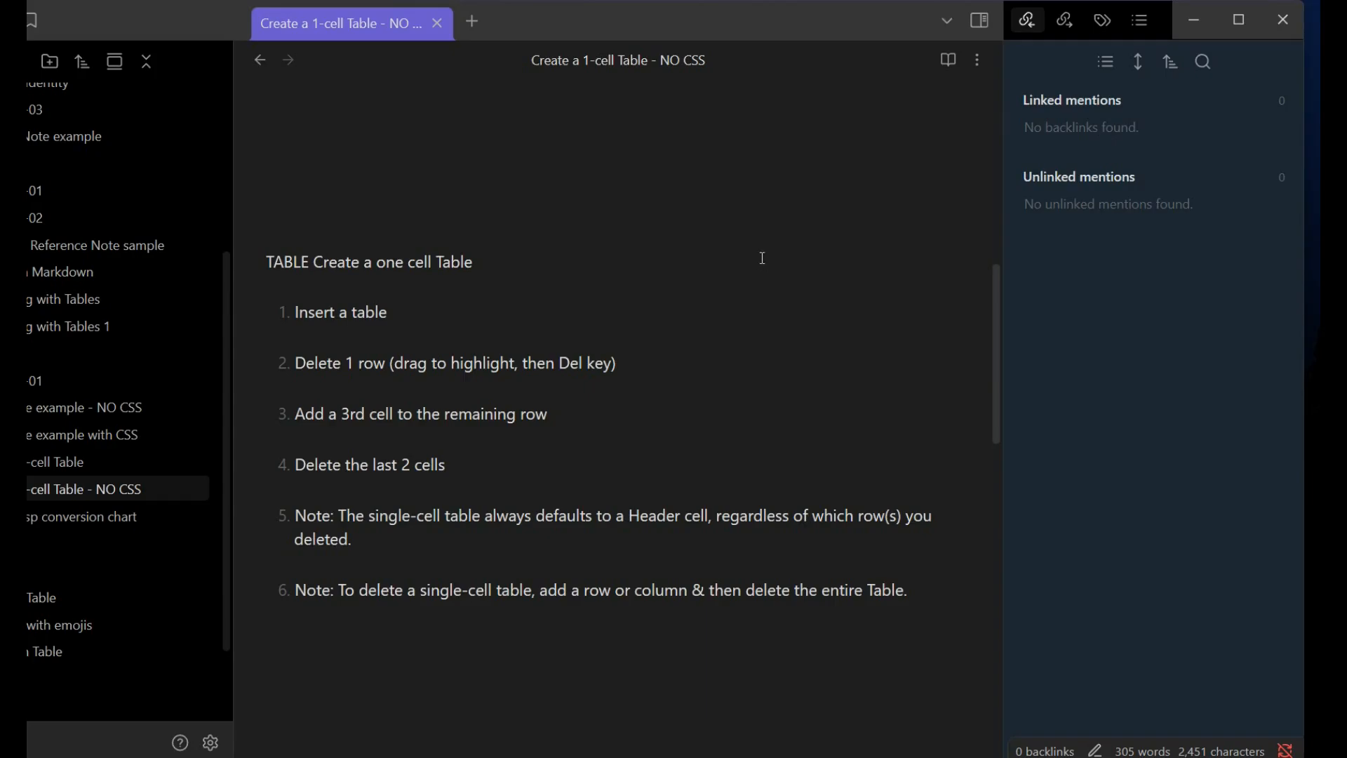
pyautogui.scroll(6, 762, 258)
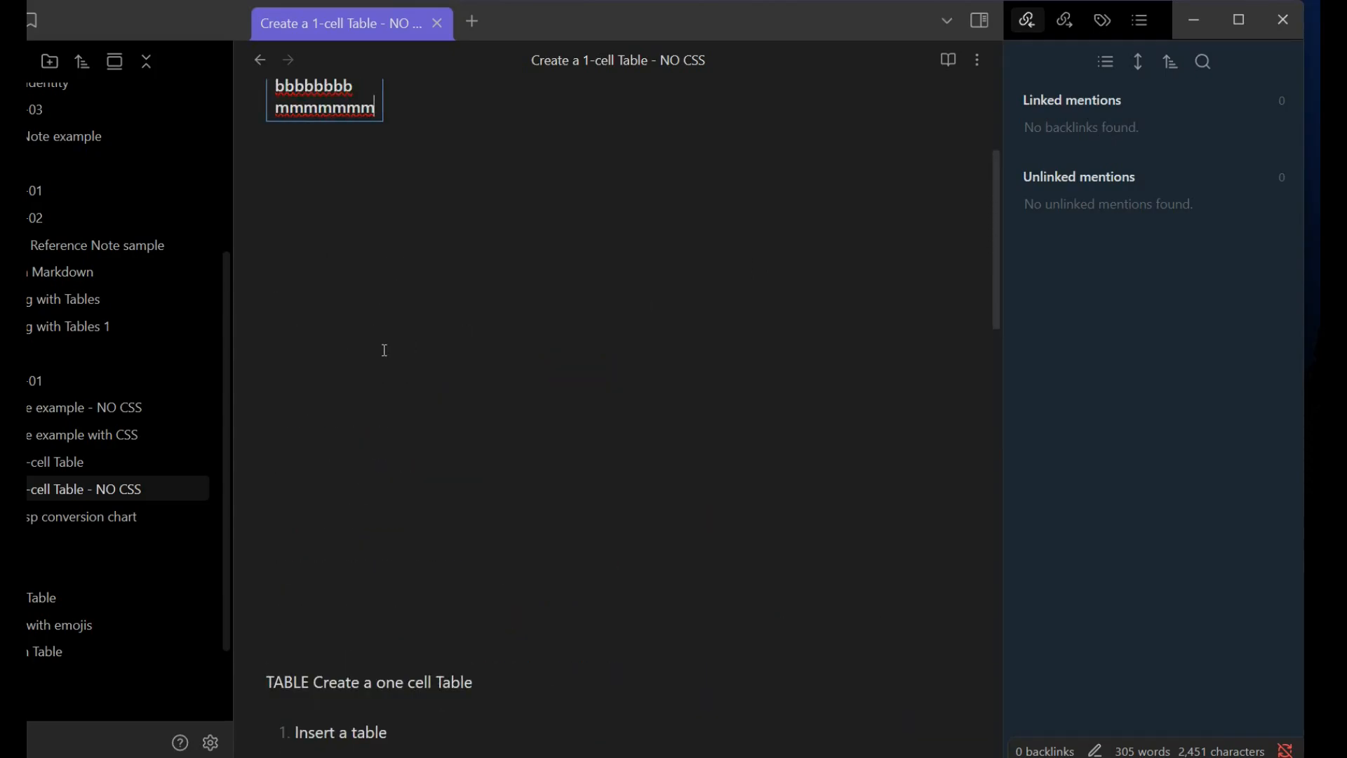
pyautogui.click(322, 334)
pyautogui.rightClick(324, 336)
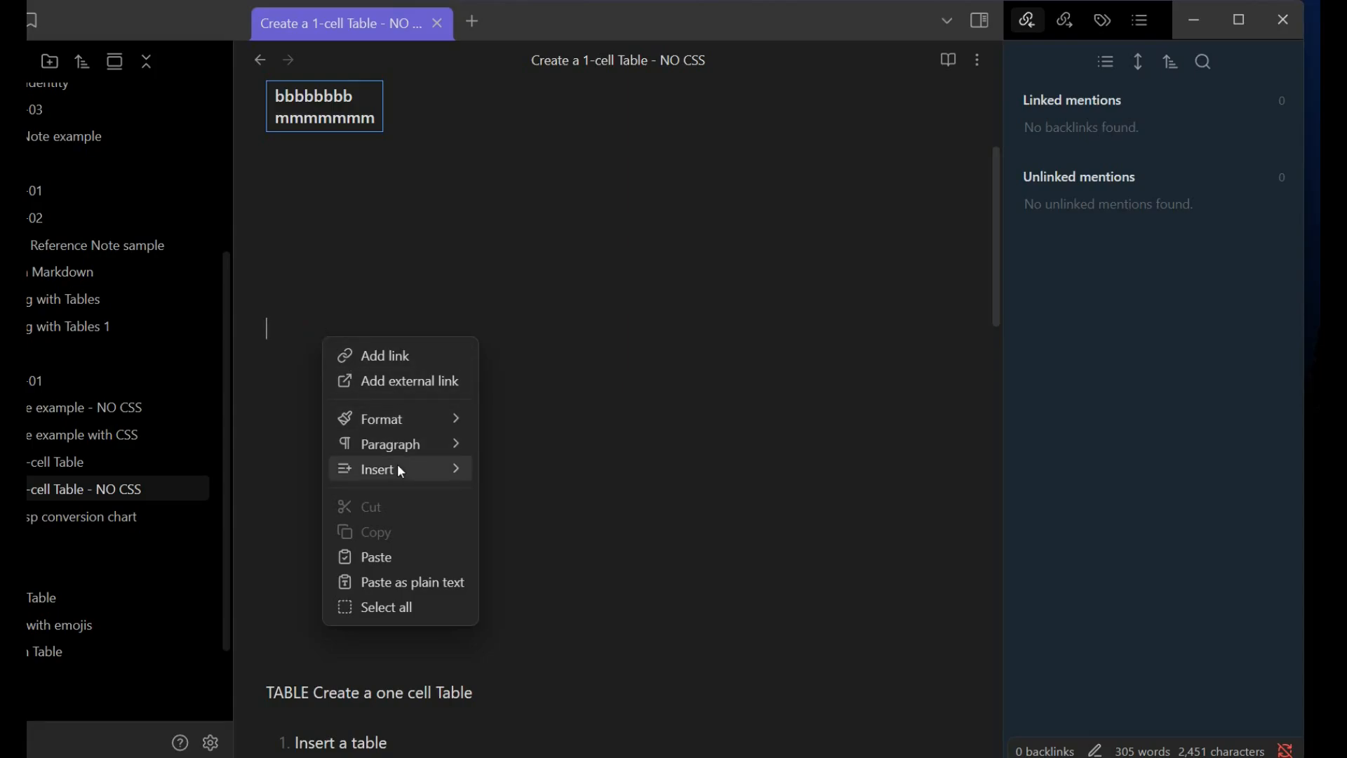
pyautogui.moveTo(397, 468)
pyautogui.click(543, 496)
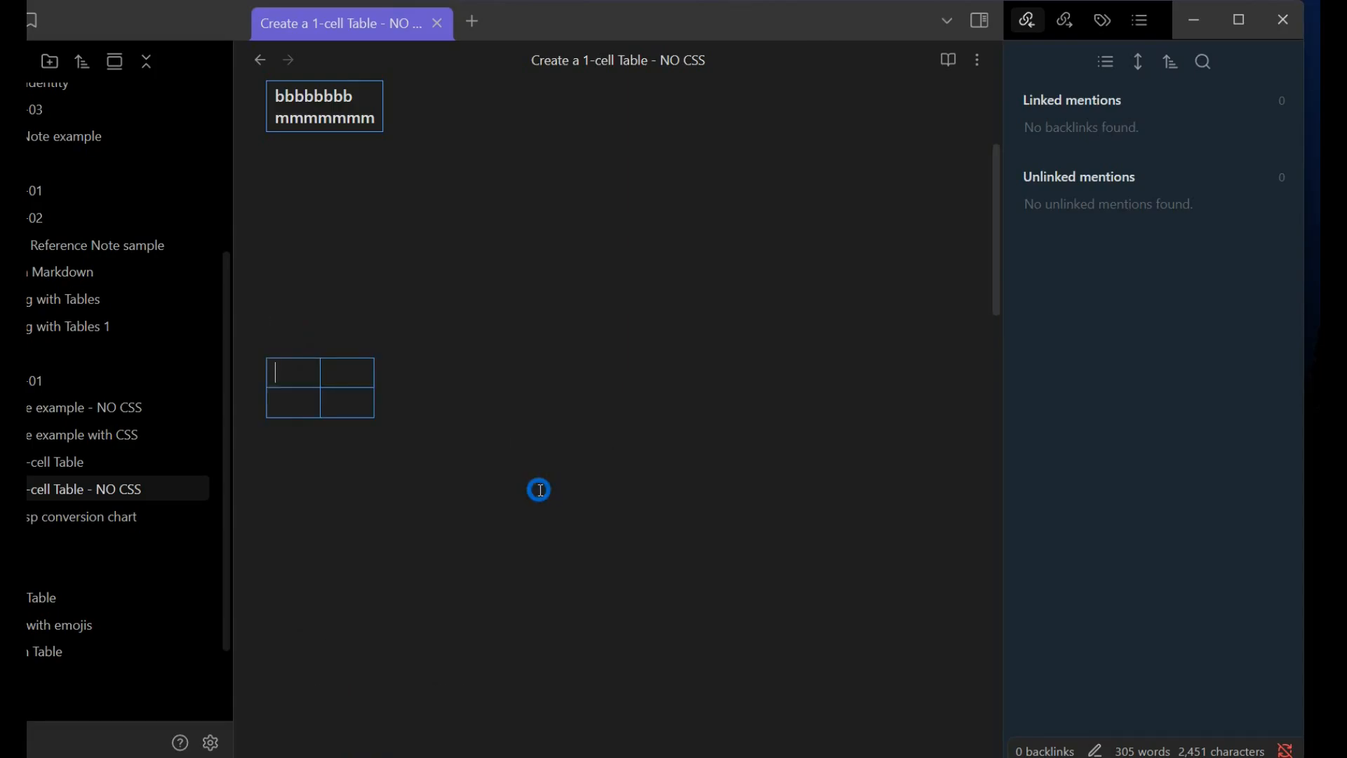
pyautogui.moveTo(288, 404); pyautogui.dragTo(415, 424)
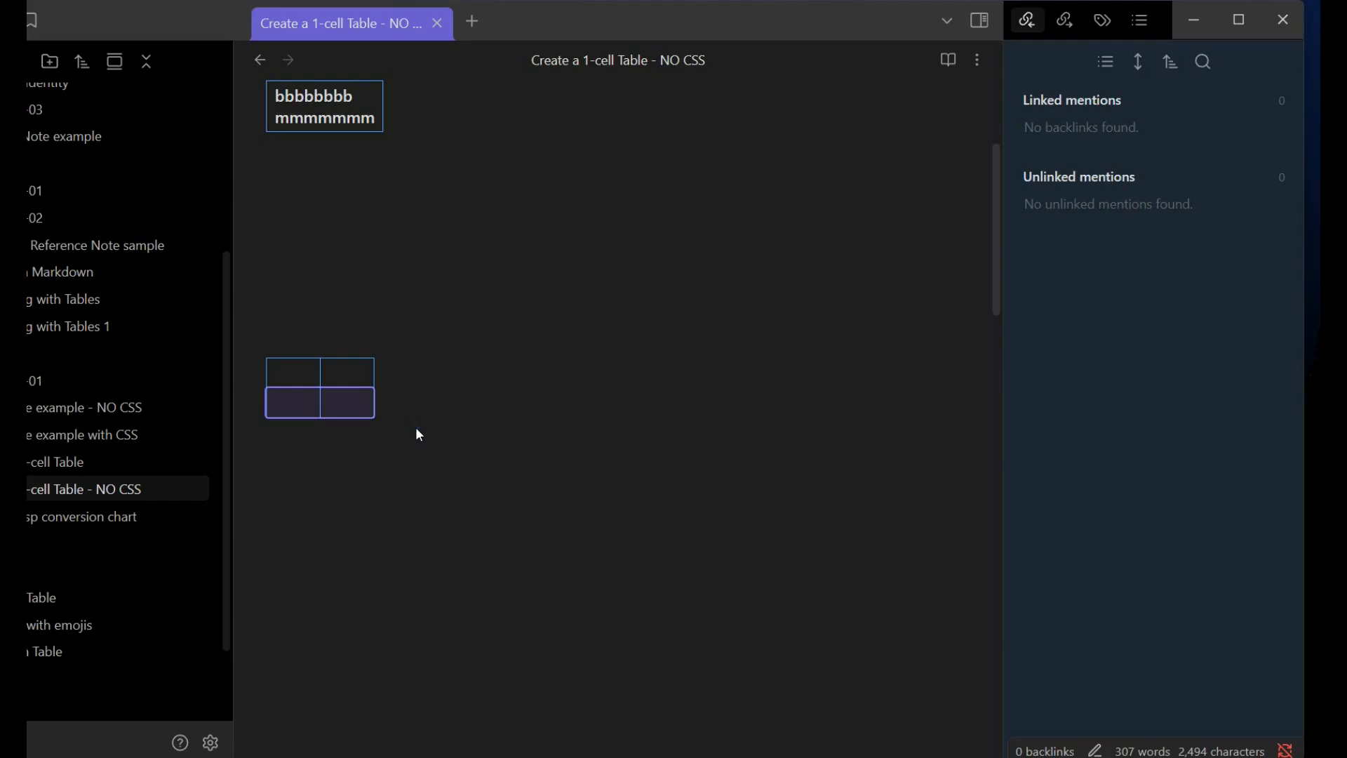
pyautogui.press('BackSpace')
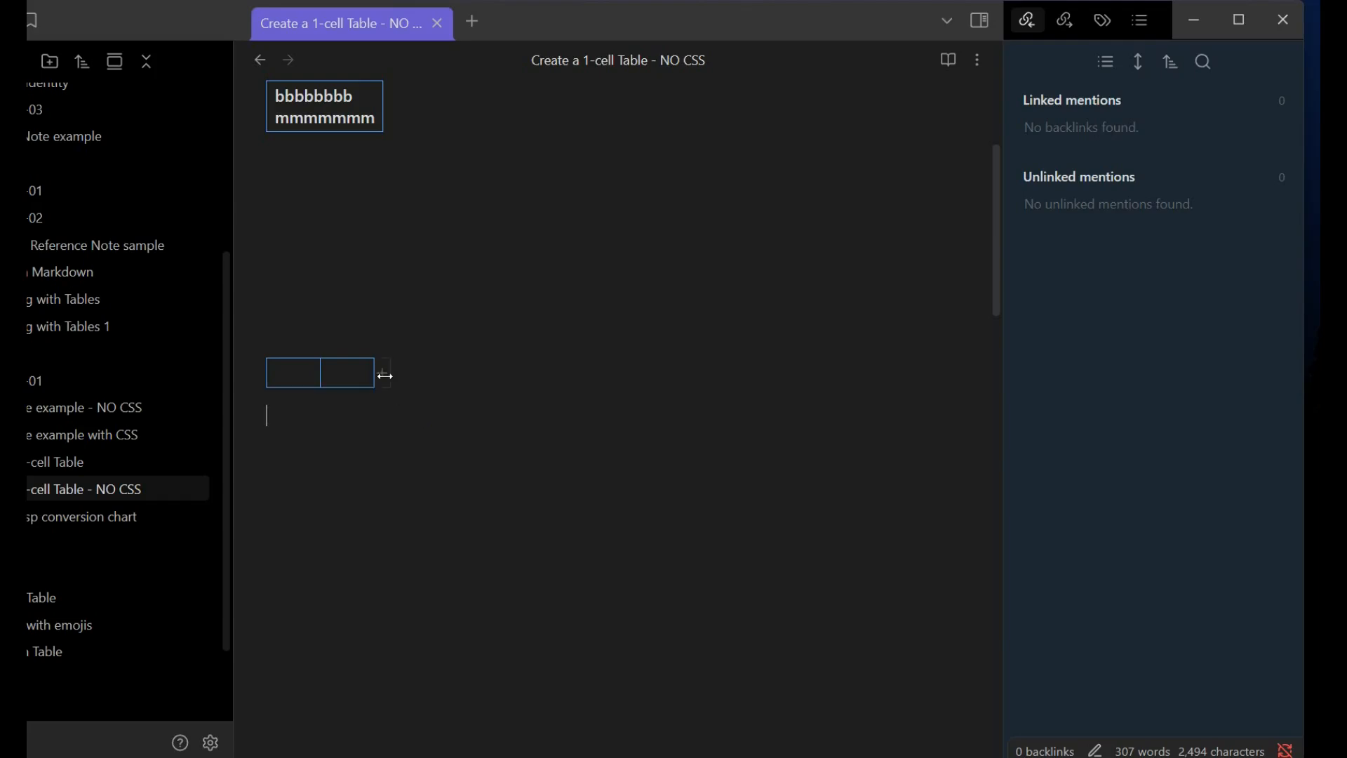
# Reduce the second table to one cell by adding a third column and deleting the last two columns
pyautogui.click(382, 372)
pyautogui.moveTo(339, 372); pyautogui.dragTo(438, 364)
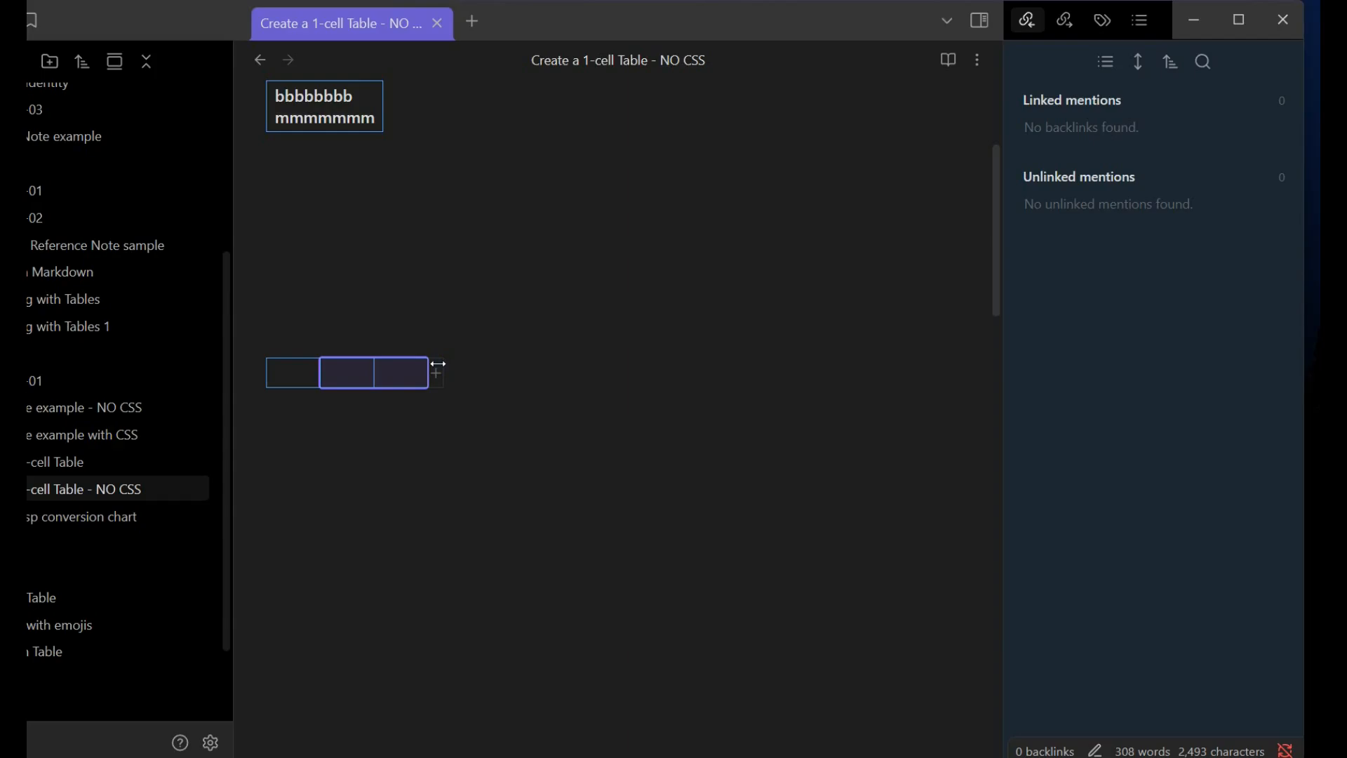
pyautogui.press('BackSpace')
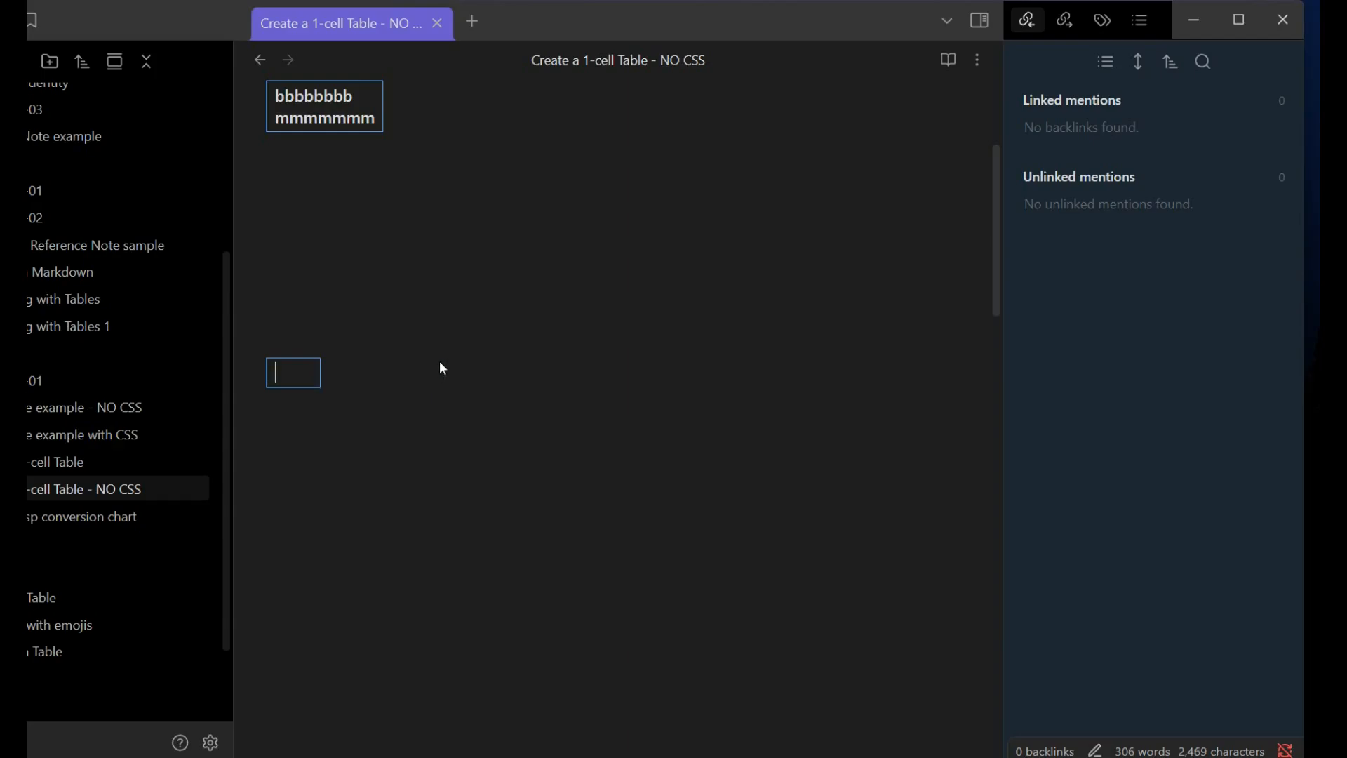
# Enter "hhh" in the second table's cell and try to delete the table by selecting its column and clearing its text
pyautogui.write('hhh')
pyautogui.click(267, 351)
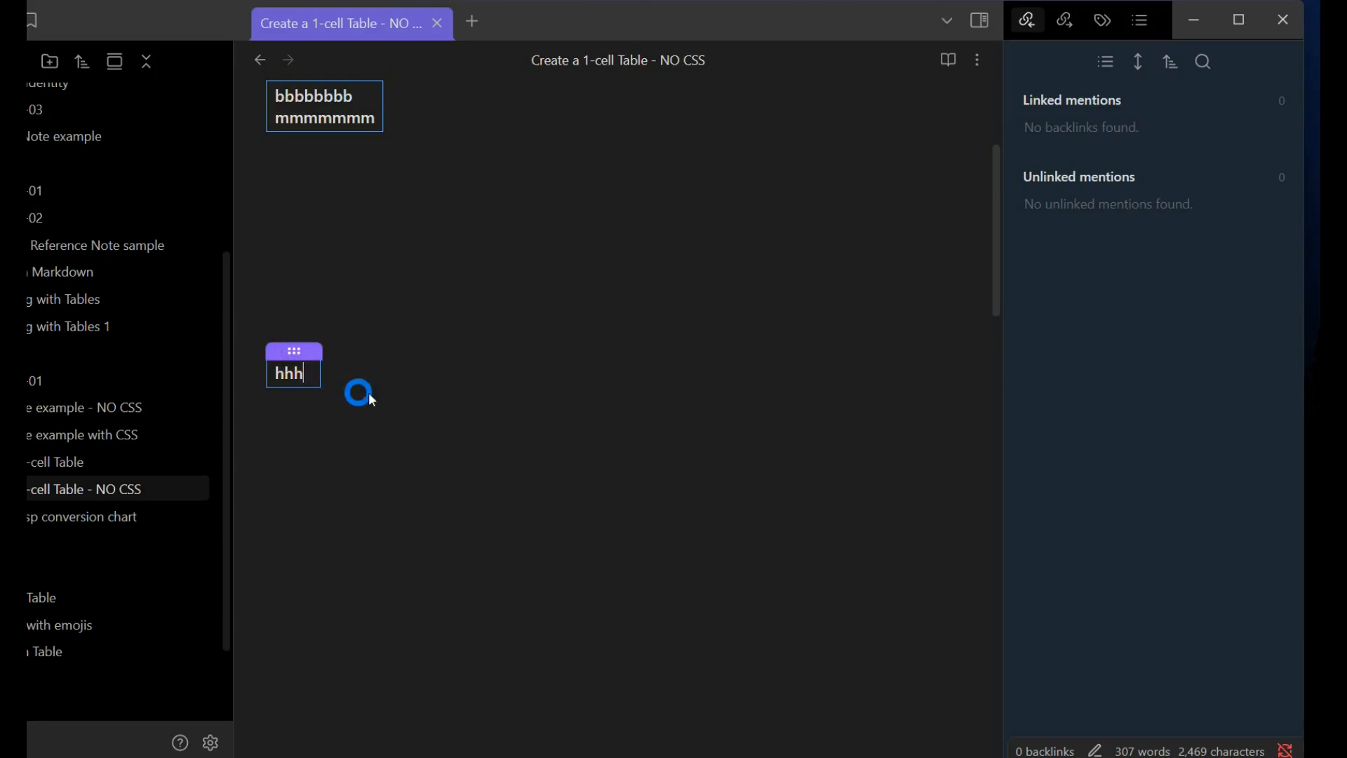
pyautogui.click(374, 393)
pyautogui.click(289, 350)
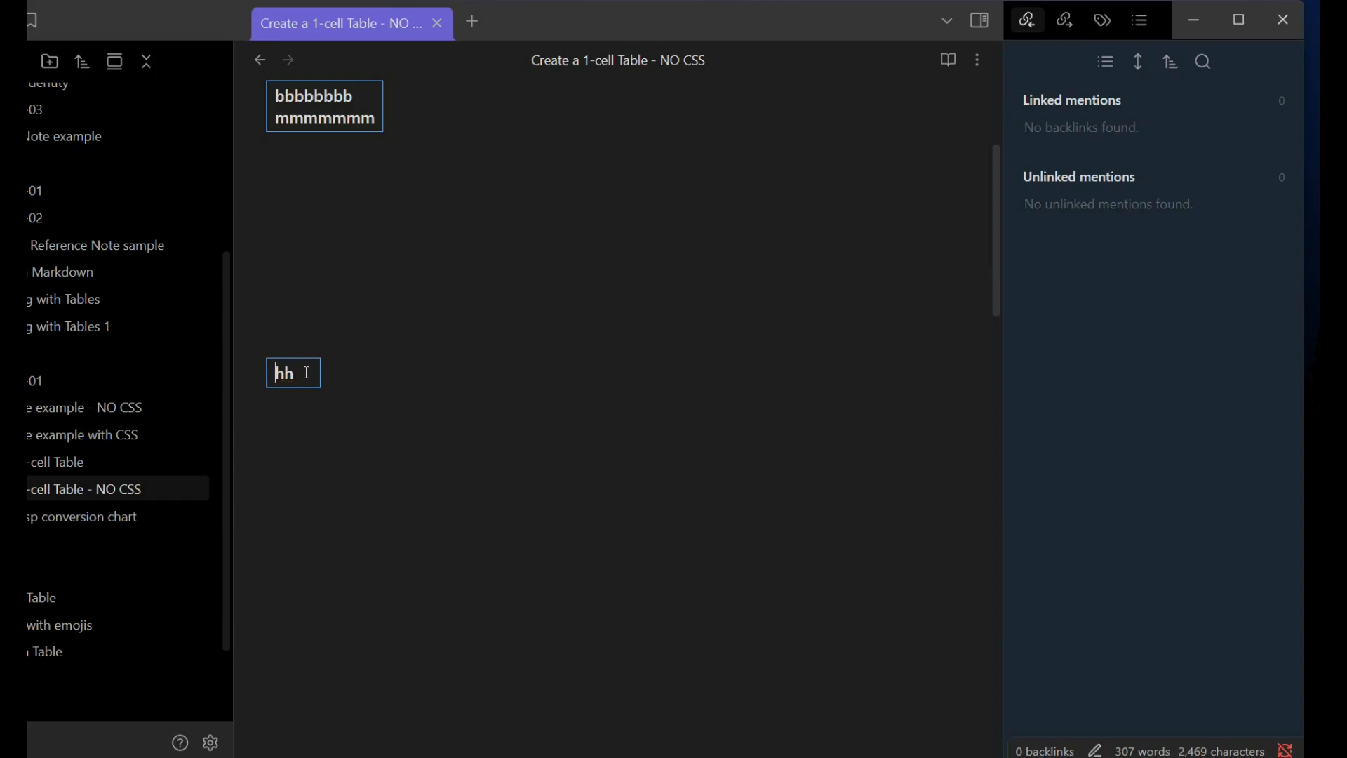
pyautogui.moveTo(303, 371); pyautogui.dragTo(279, 375)
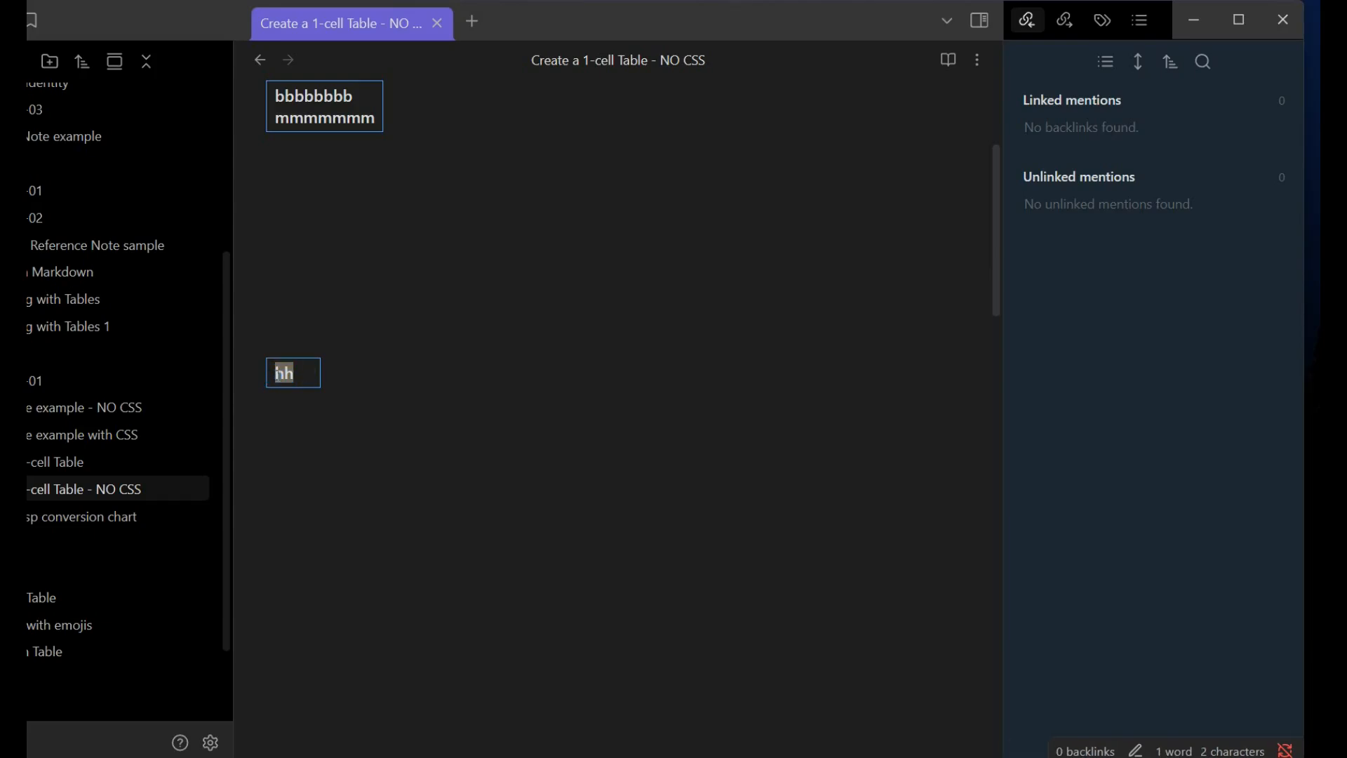
pyautogui.press('BackSpace')
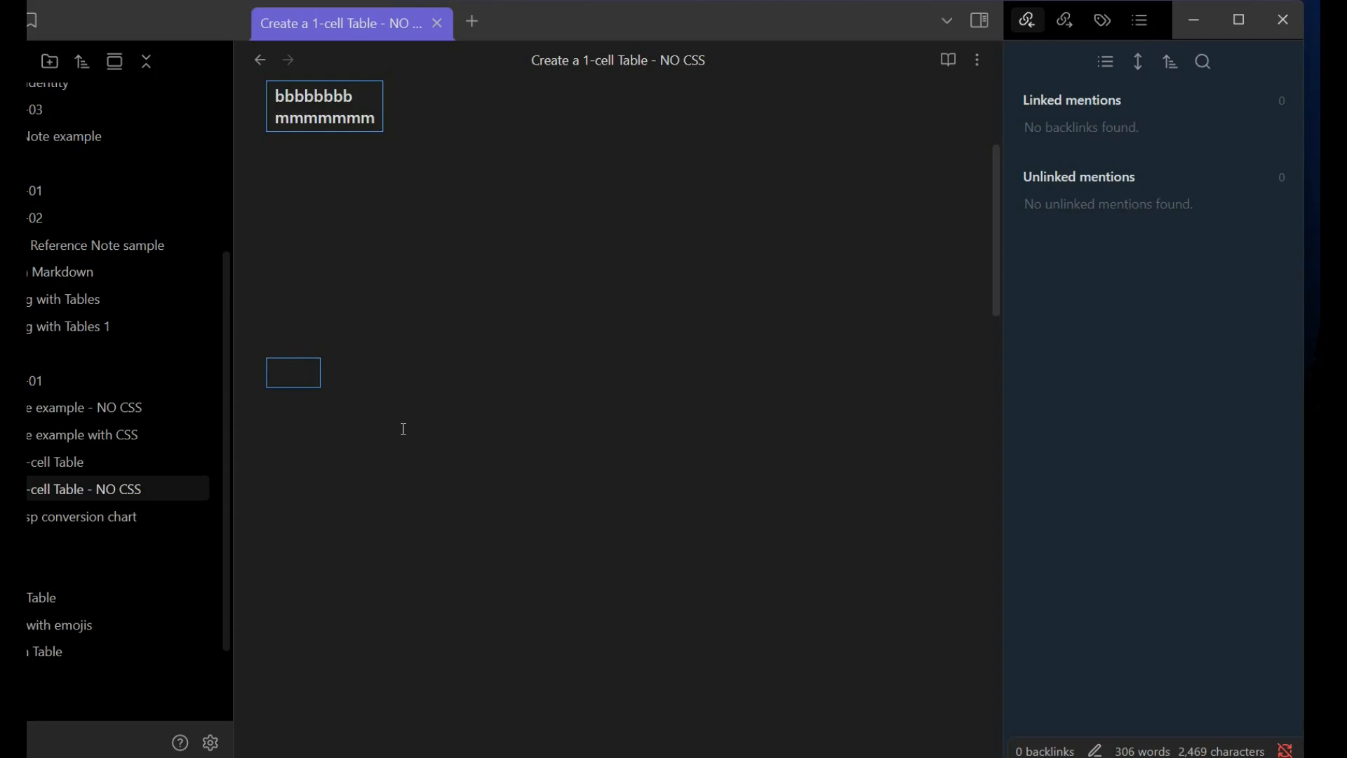
# Add a column to the empty single-cell table, select both cells and delete the whole table
pyautogui.click(323, 375)
pyautogui.moveTo(273, 372); pyautogui.dragTo(407, 367)
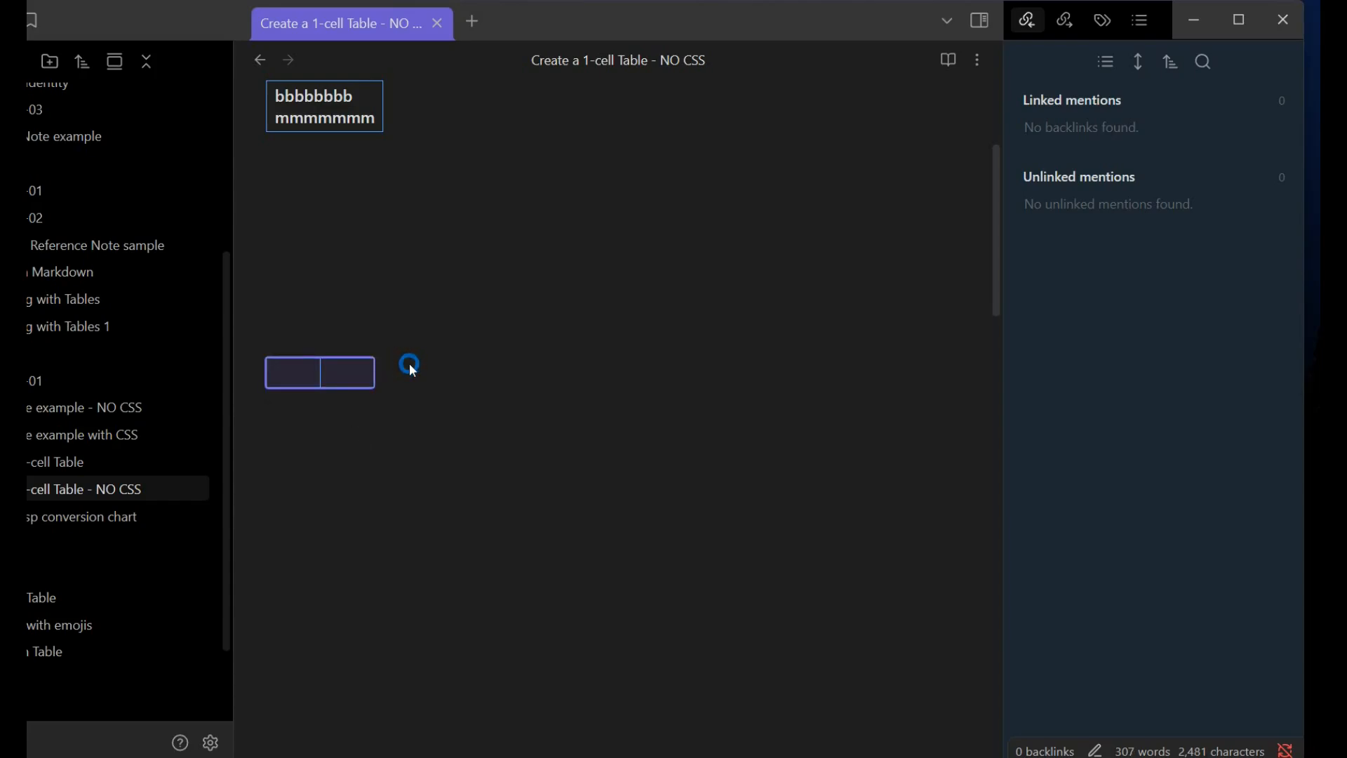
pyautogui.press('BackSpace')
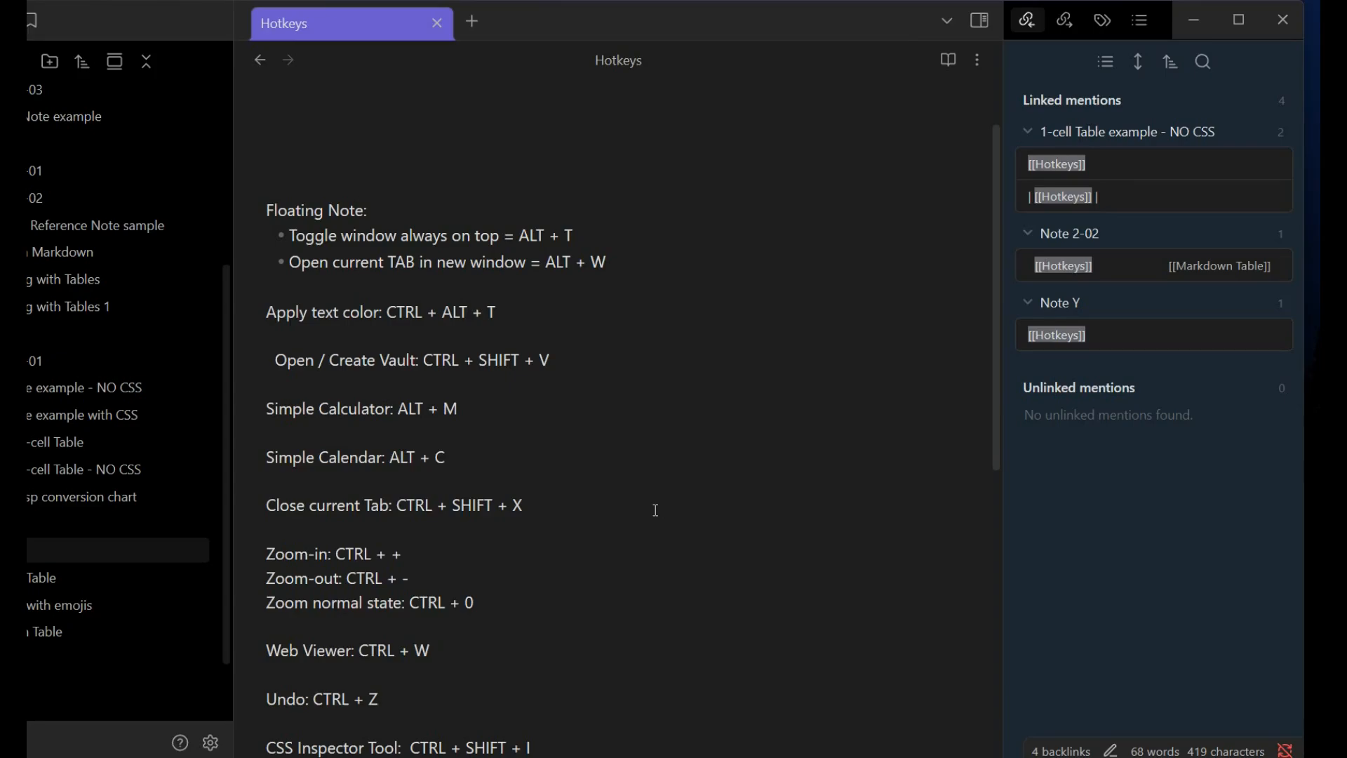
# Compare the plain shortcut list in the Hotkeys note with the boxed version in the "Hotkeys - Table" note
pyautogui.scroll(-2, 656, 510)
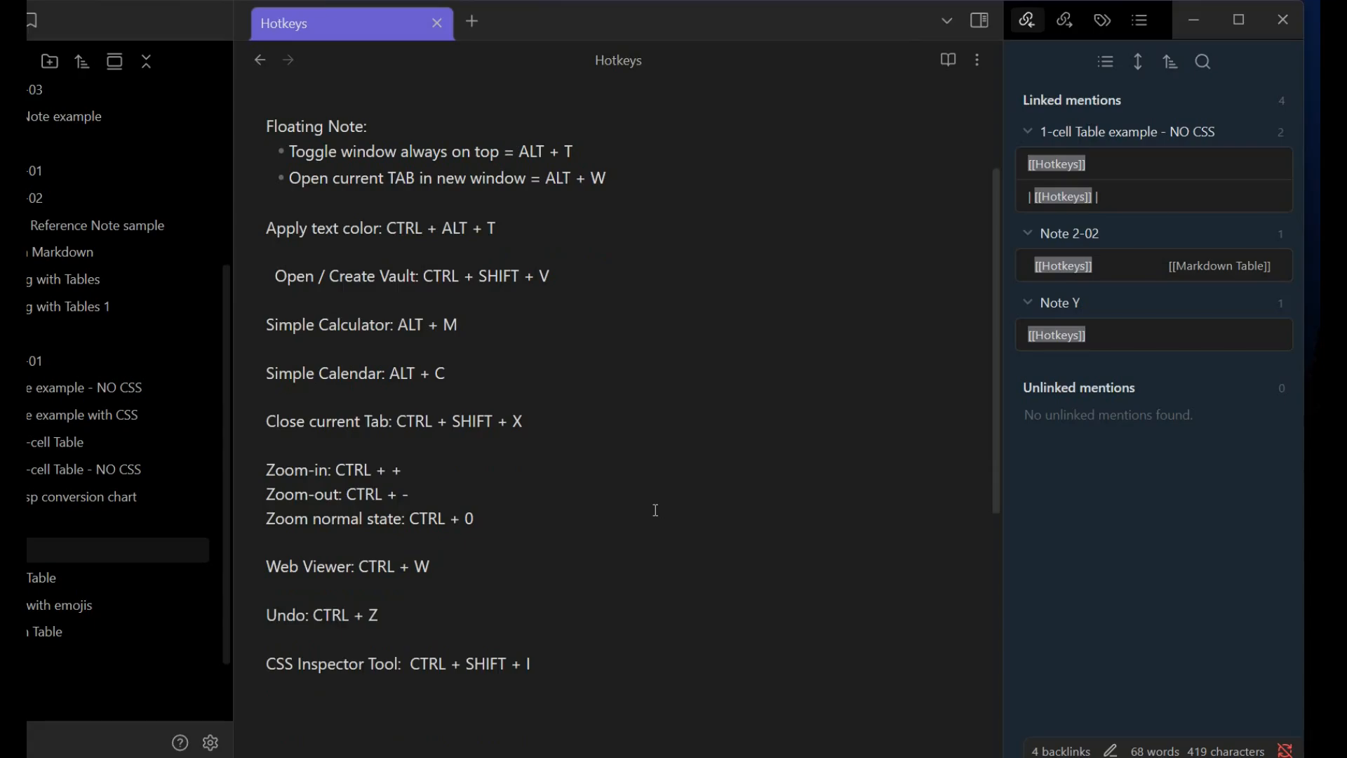
pyautogui.click(50, 577)
pyautogui.scroll(-3, 802, 484)
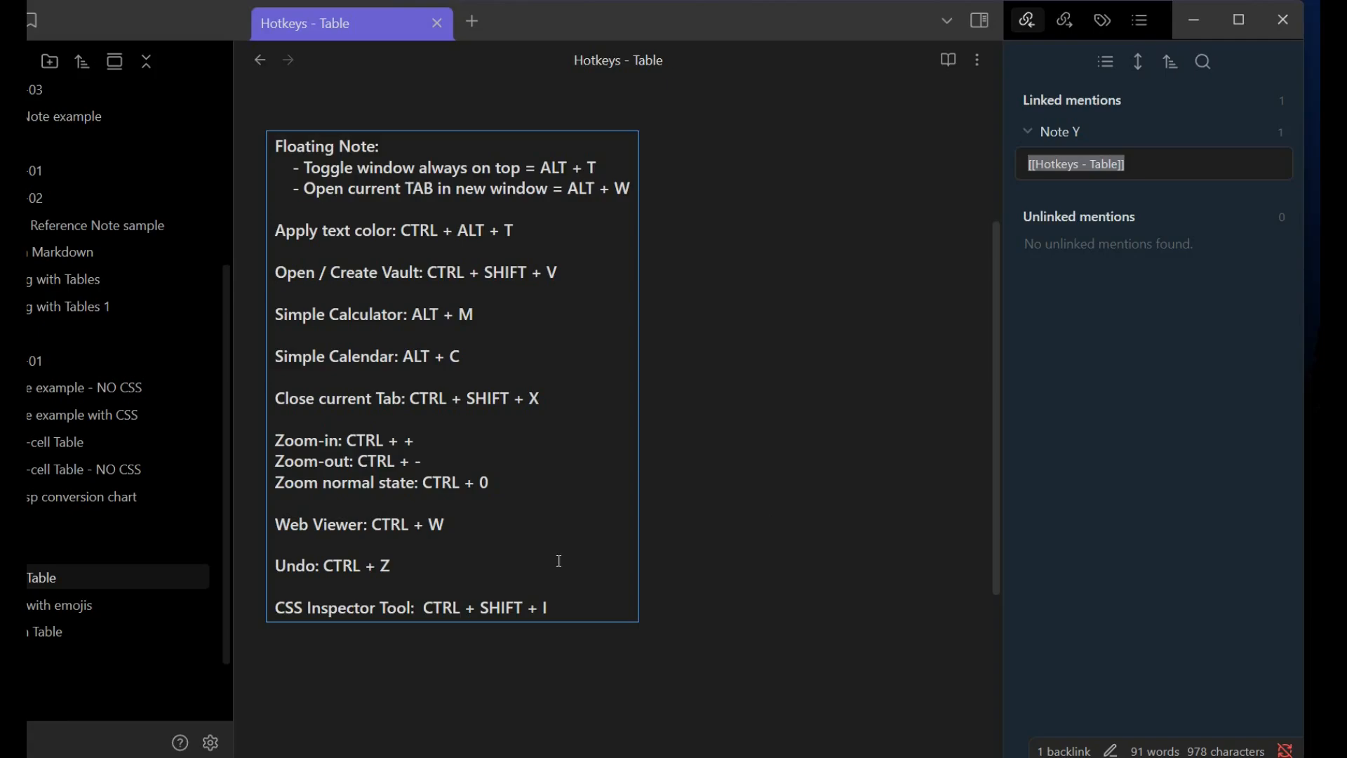
# Embed the image "Obsidian for Noobs YT banner.png" below the closing paragraph of the Euler's Identity note
pyautogui.scroll(2, 110, 526)
pyautogui.scroll(1, 107, 525)
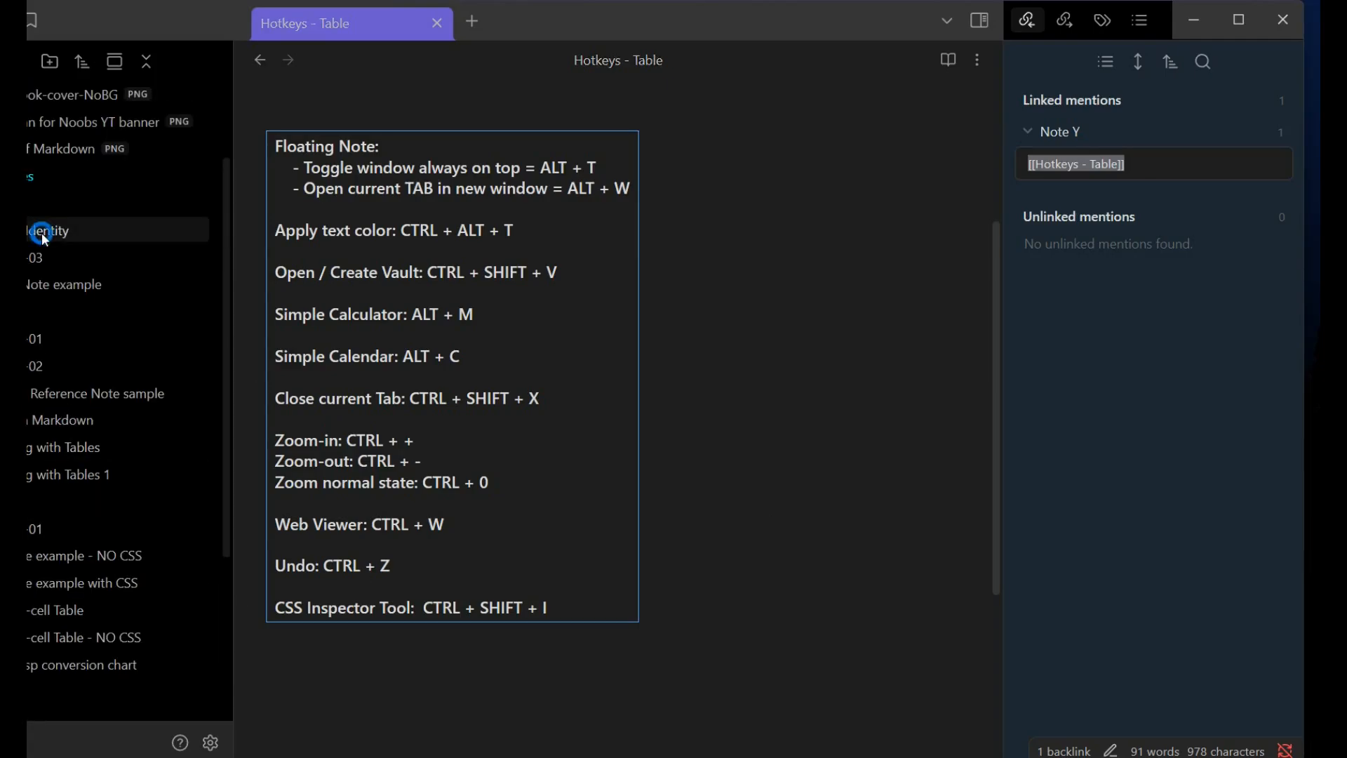
pyautogui.click(42, 231)
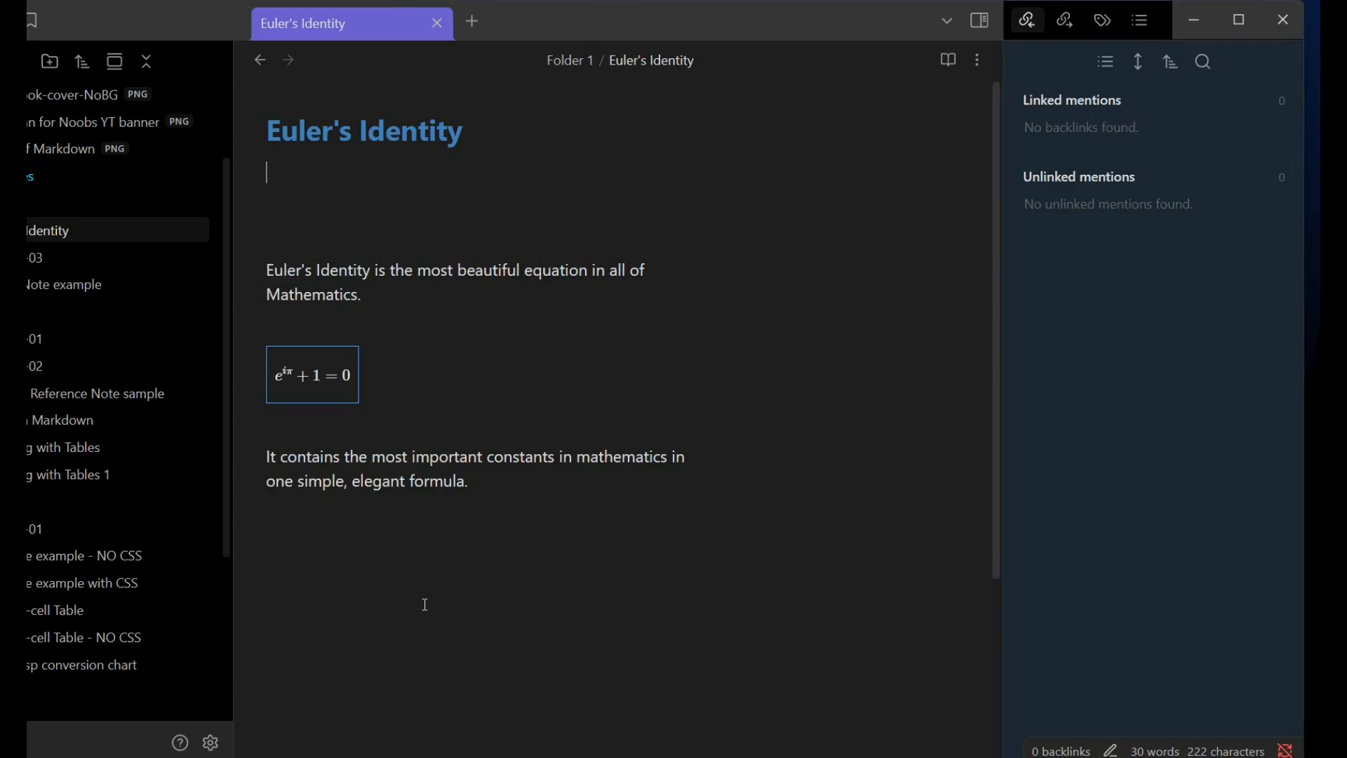
pyautogui.scroll(-4, 425, 604)
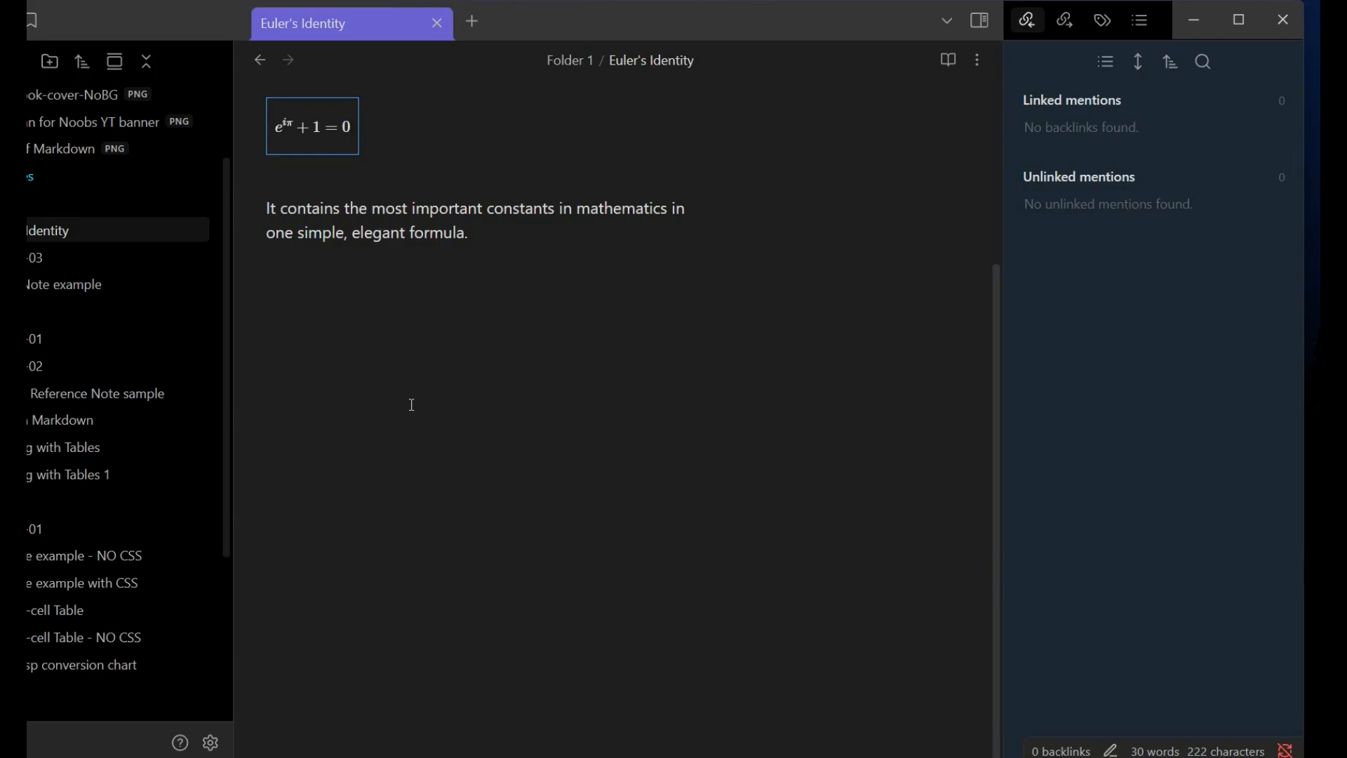
pyautogui.click(351, 378)
pyautogui.write('[[')
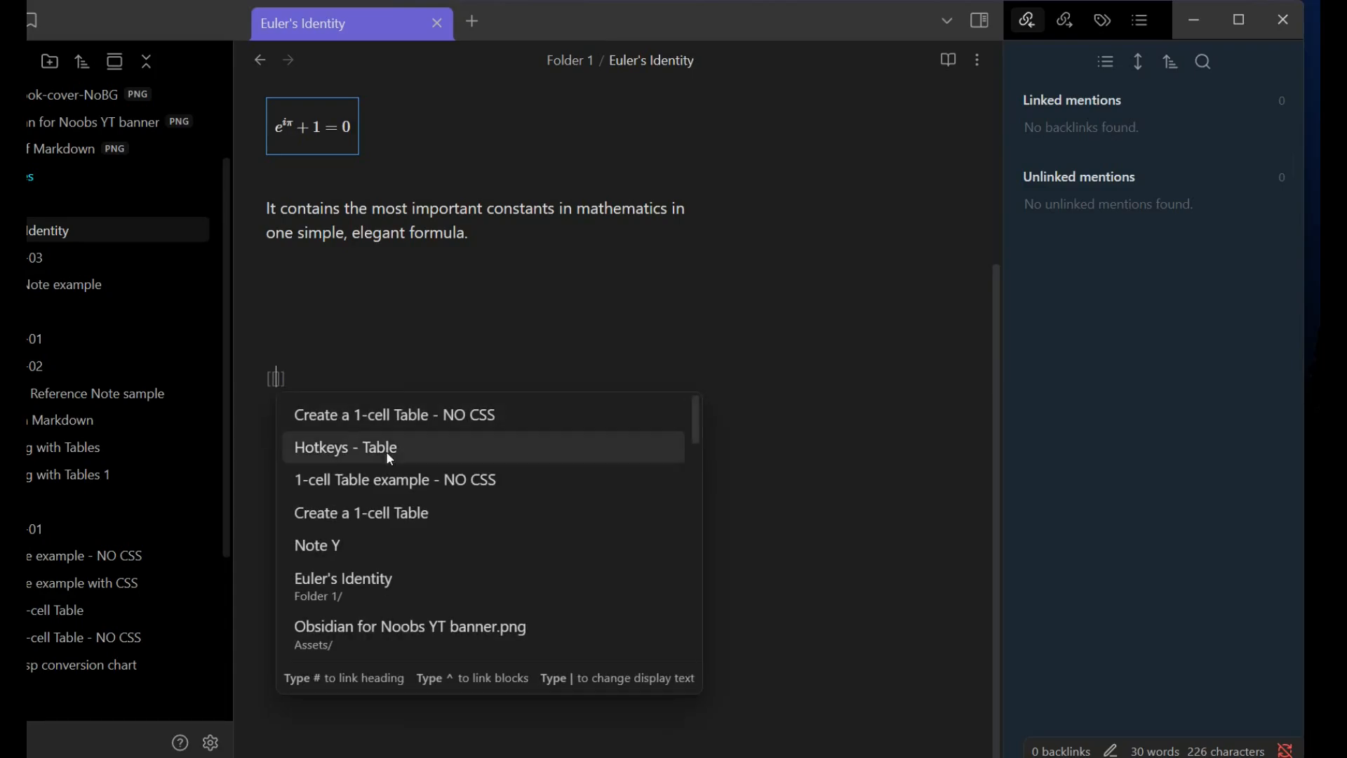
pyautogui.click(418, 627)
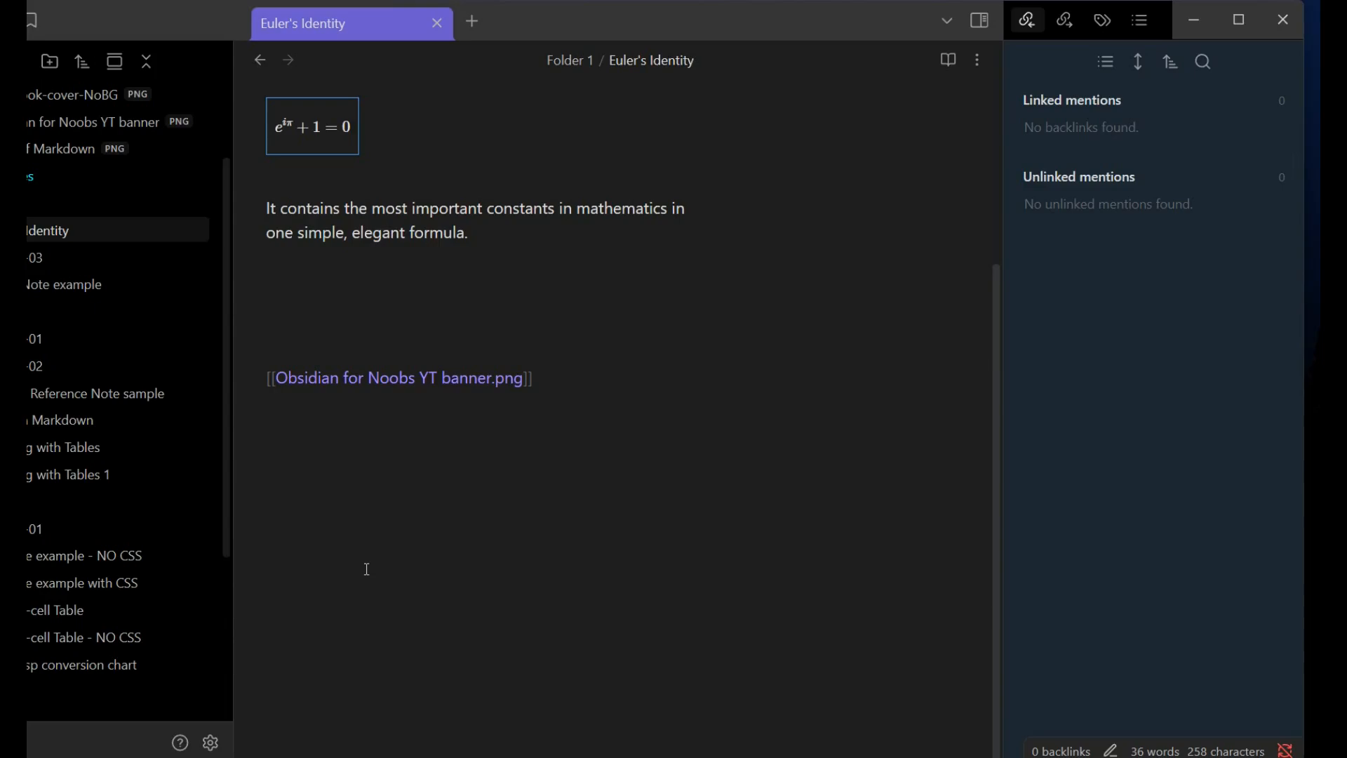
pyautogui.write('!')
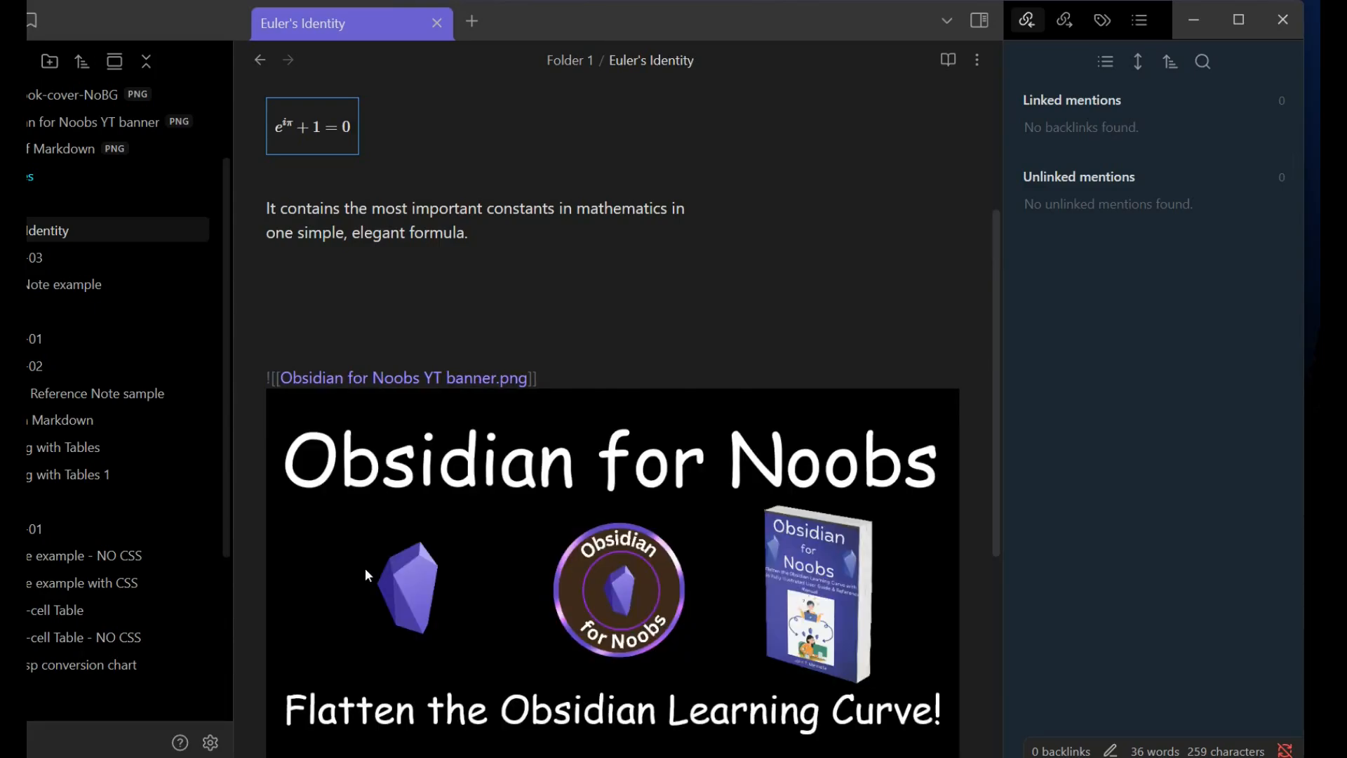
# Insert a table on the empty line below the banner image in the Euler's Identity note
pyautogui.click(667, 367)
pyautogui.scroll(-5, 679, 468)
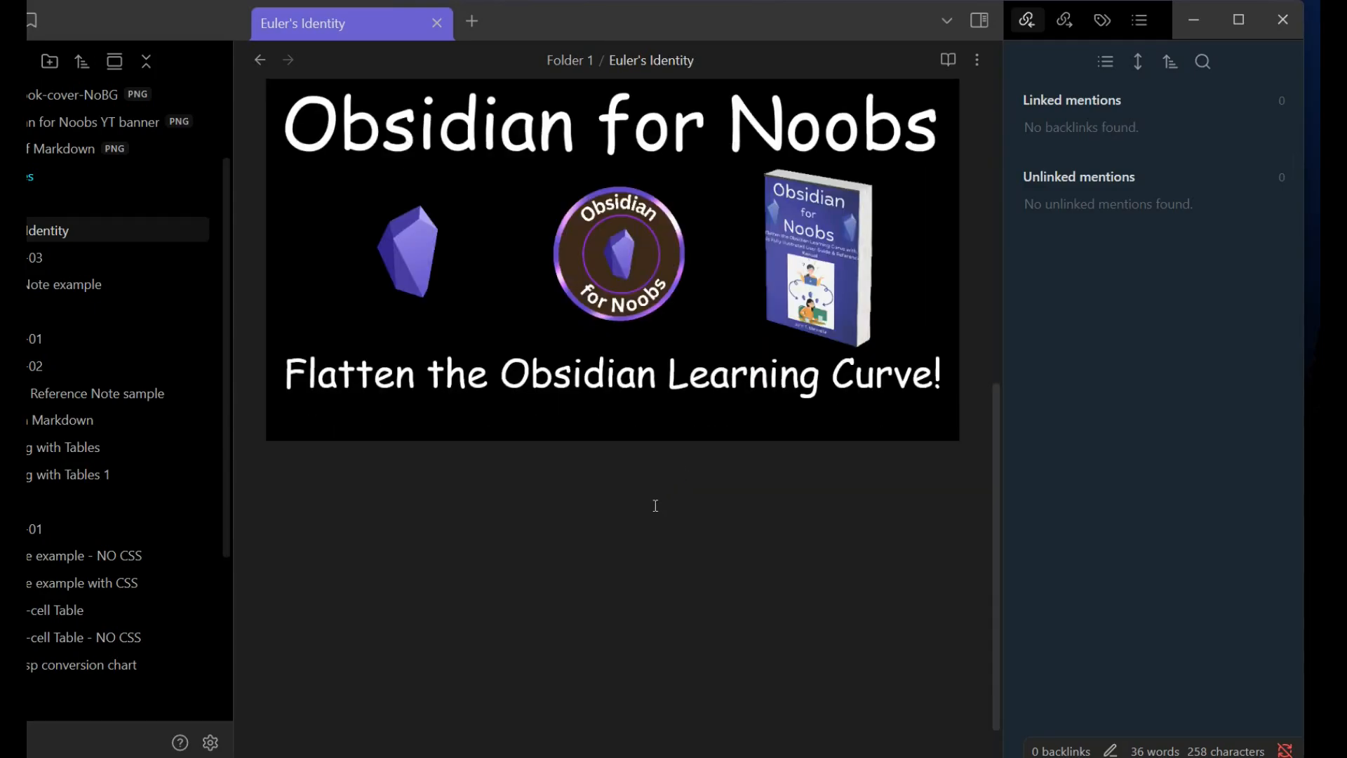
pyautogui.click(650, 510)
pyautogui.scroll(-3, 653, 510)
pyautogui.rightClick(368, 470)
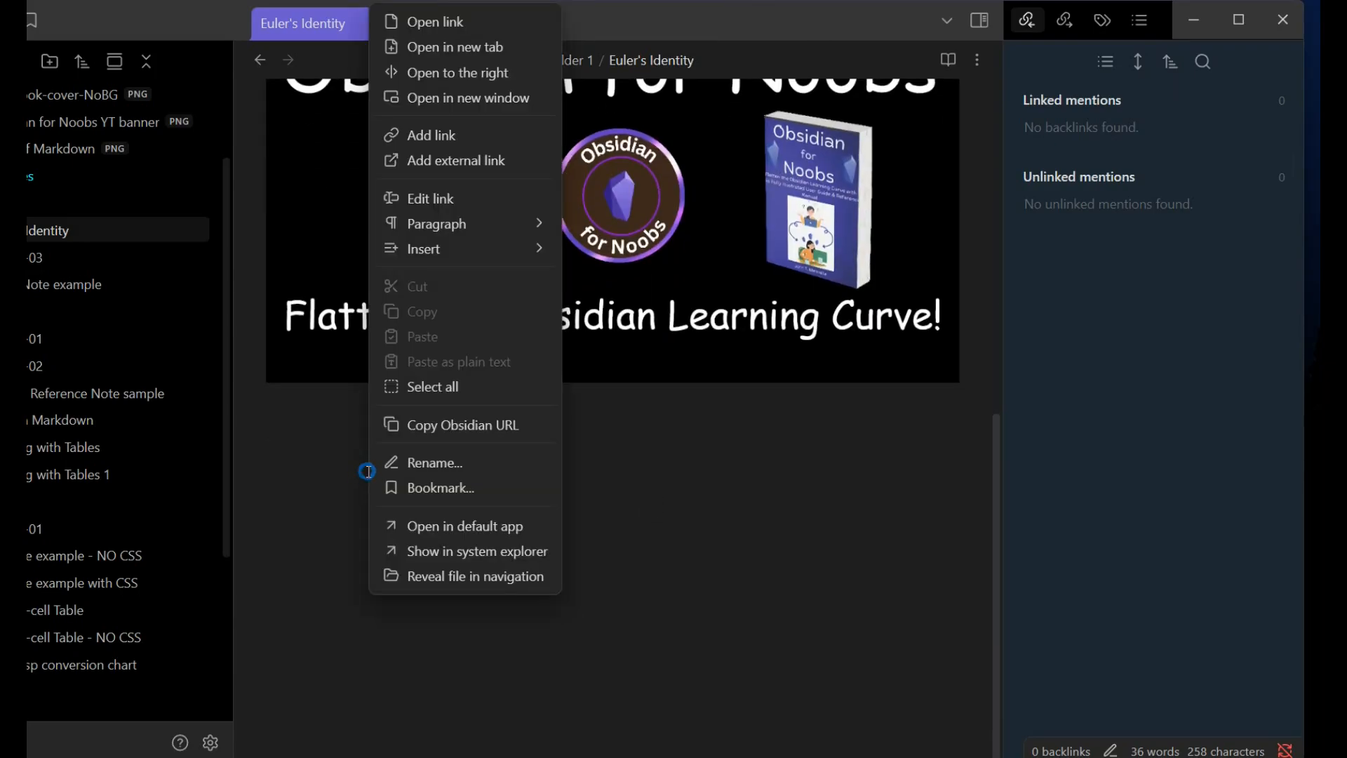
pyautogui.click(296, 558)
pyautogui.rightClick(315, 496)
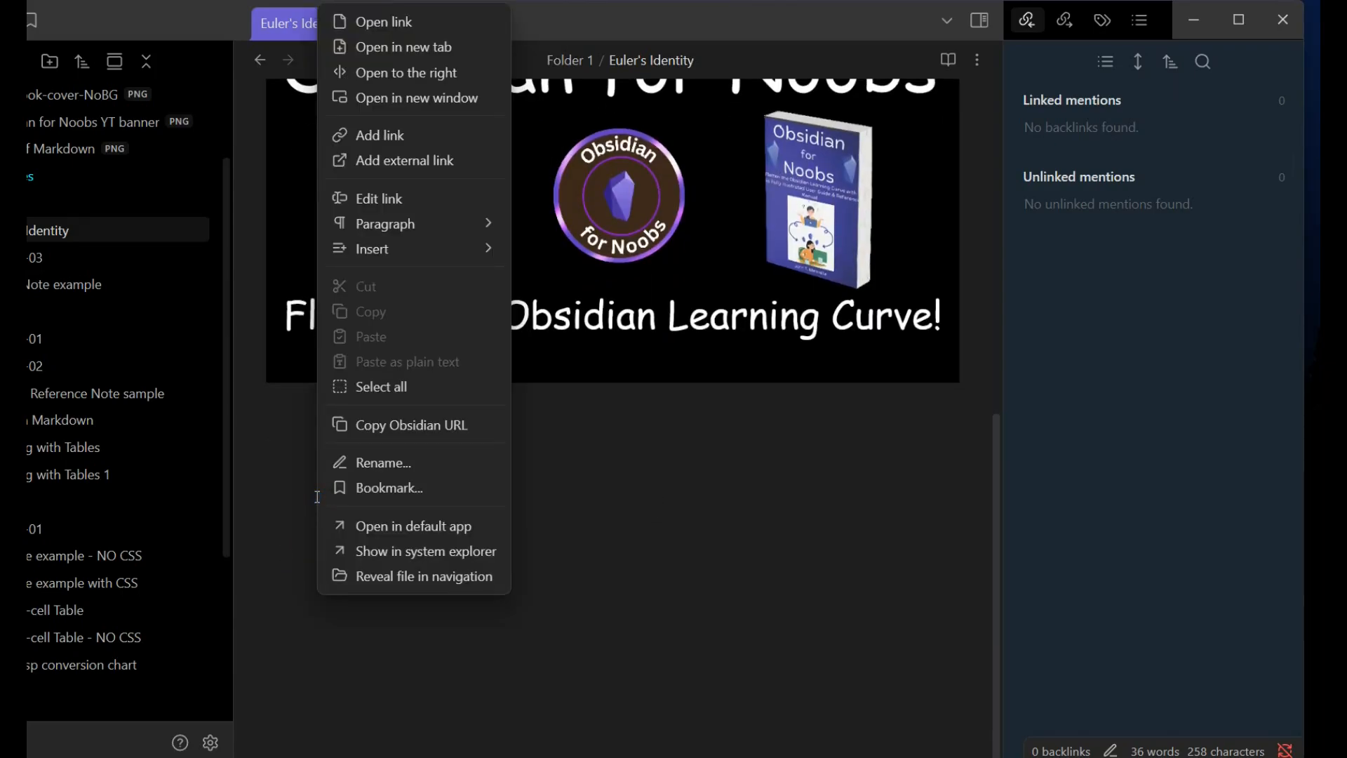
pyautogui.moveTo(355, 225)
pyautogui.moveTo(383, 250)
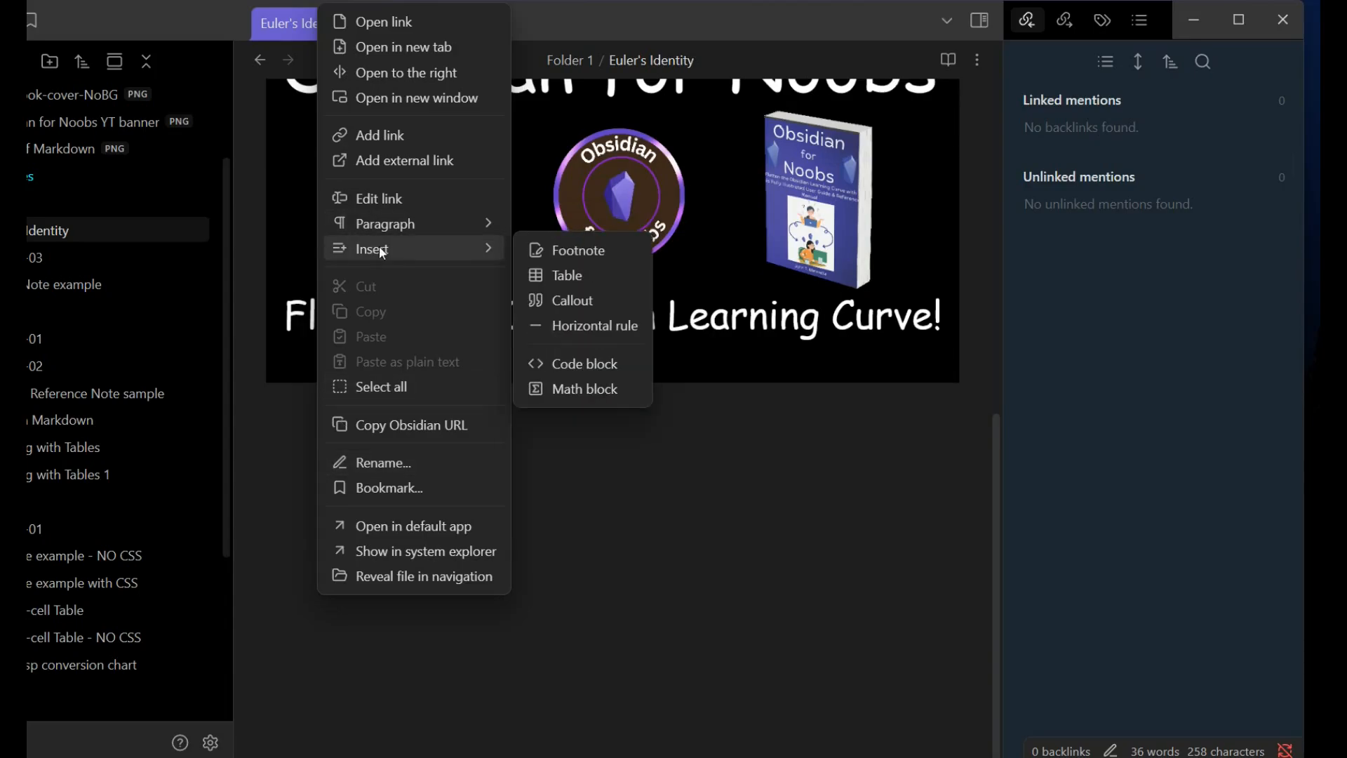
pyautogui.click(558, 275)
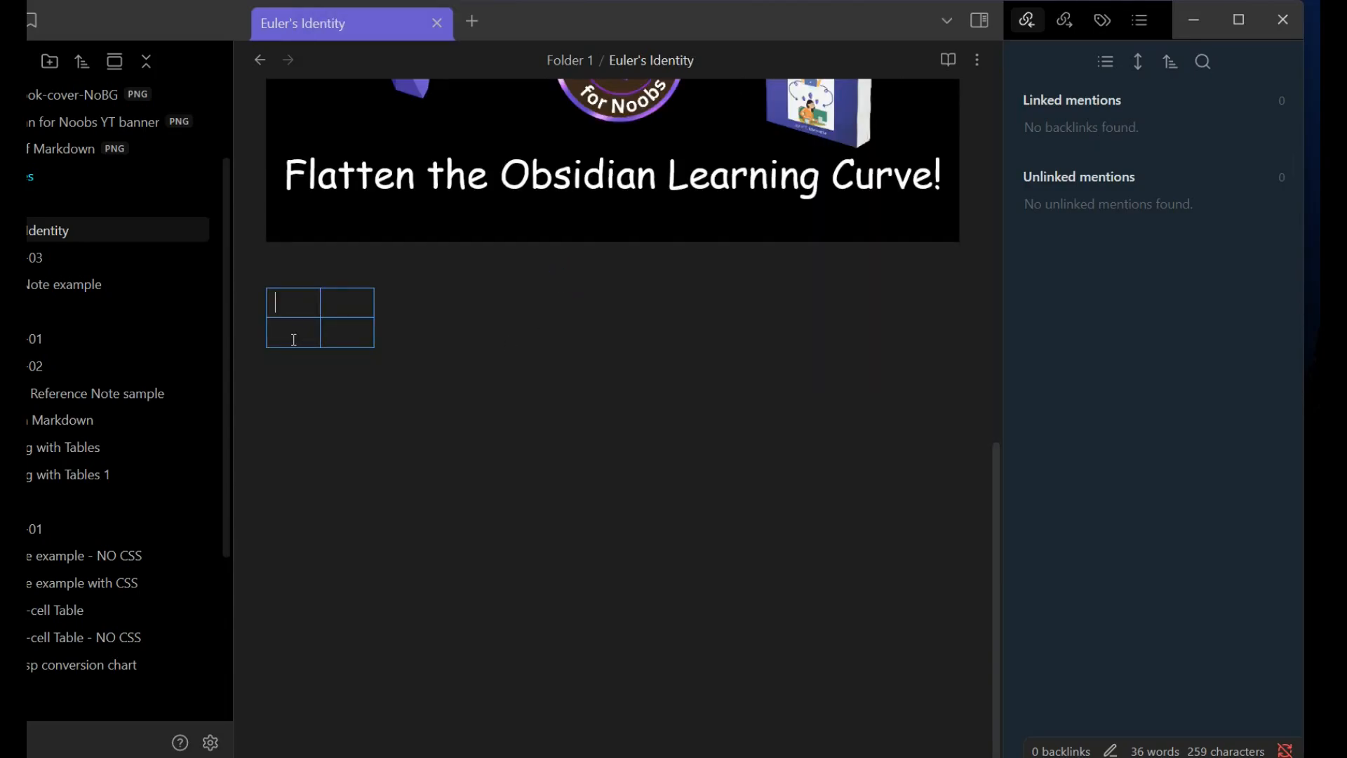
# Reduce the new table to a single cell by deleting its second row and the extra columns
pyautogui.moveTo(294, 340); pyautogui.dragTo(406, 342)
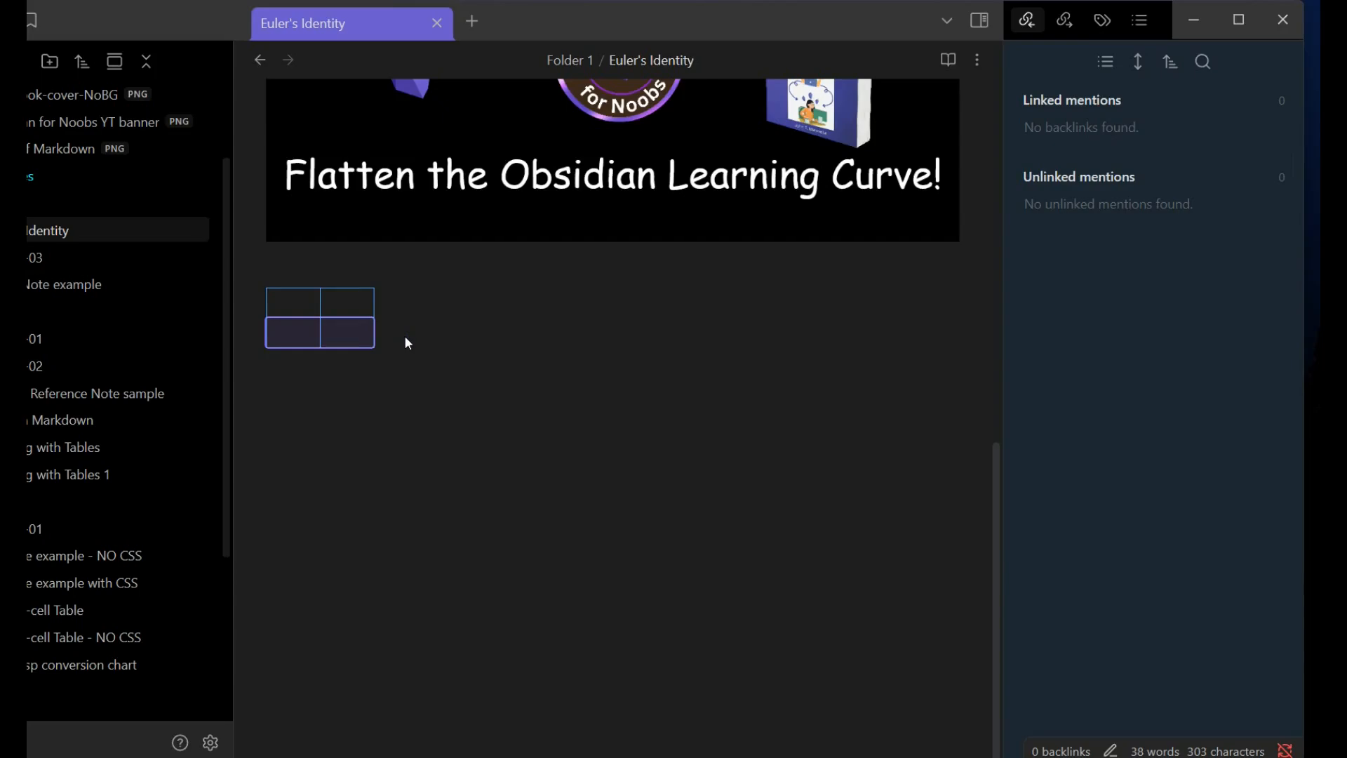
pyautogui.press('Delete')
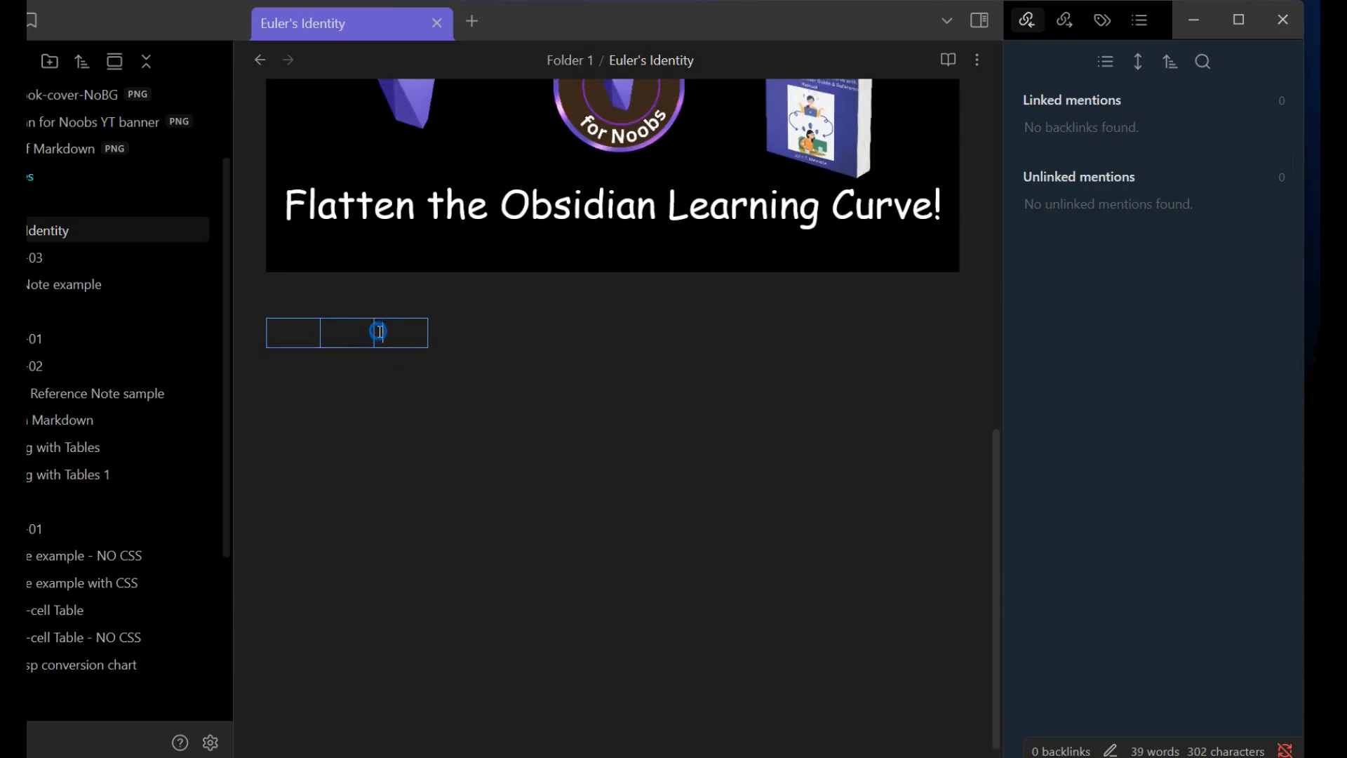
pyautogui.moveTo(376, 331); pyautogui.dragTo(438, 342)
pyautogui.press('Delete')
# Embed "Obsidian for Noobs YT banner.png" in the table cell and compare it with the unboxed banner above
pyautogui.write('[[')
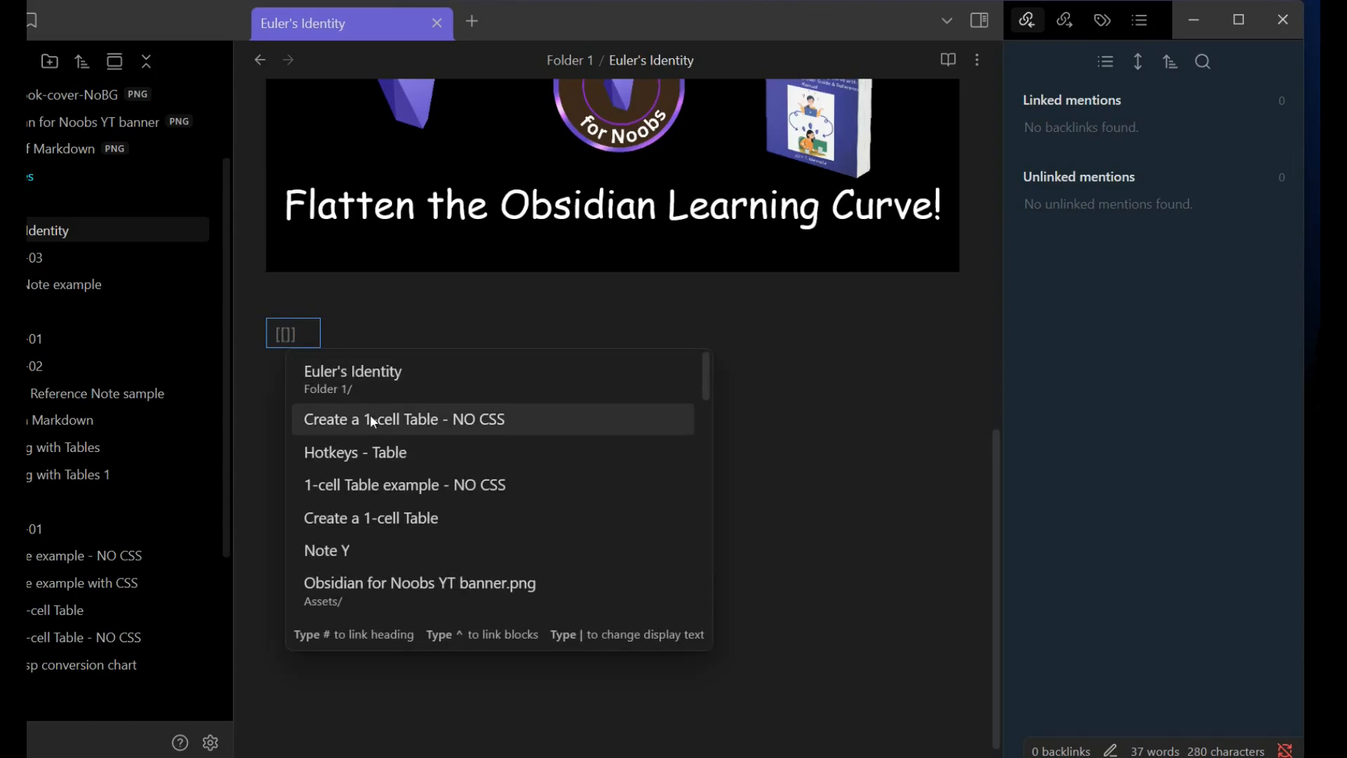
pyautogui.click(393, 584)
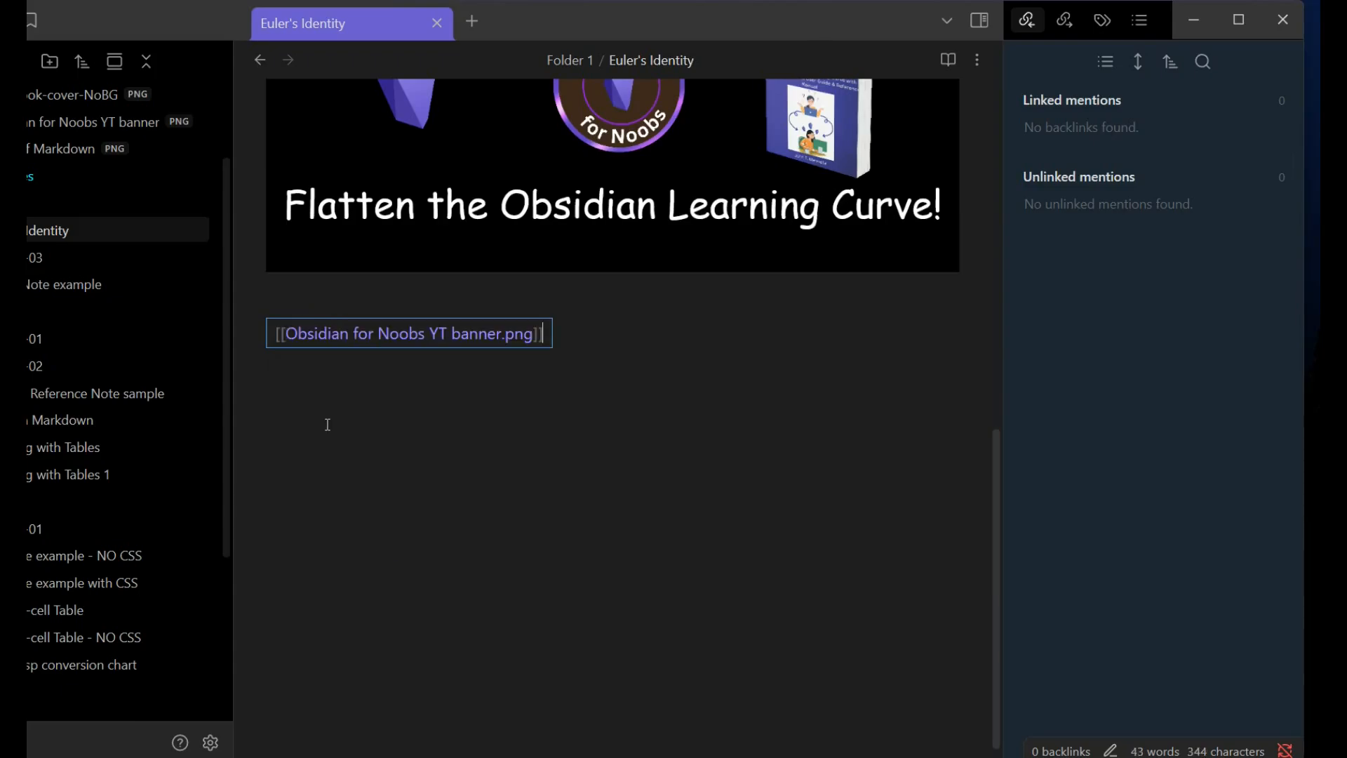
pyautogui.click(276, 333)
pyautogui.write('!')
pyautogui.click(591, 597)
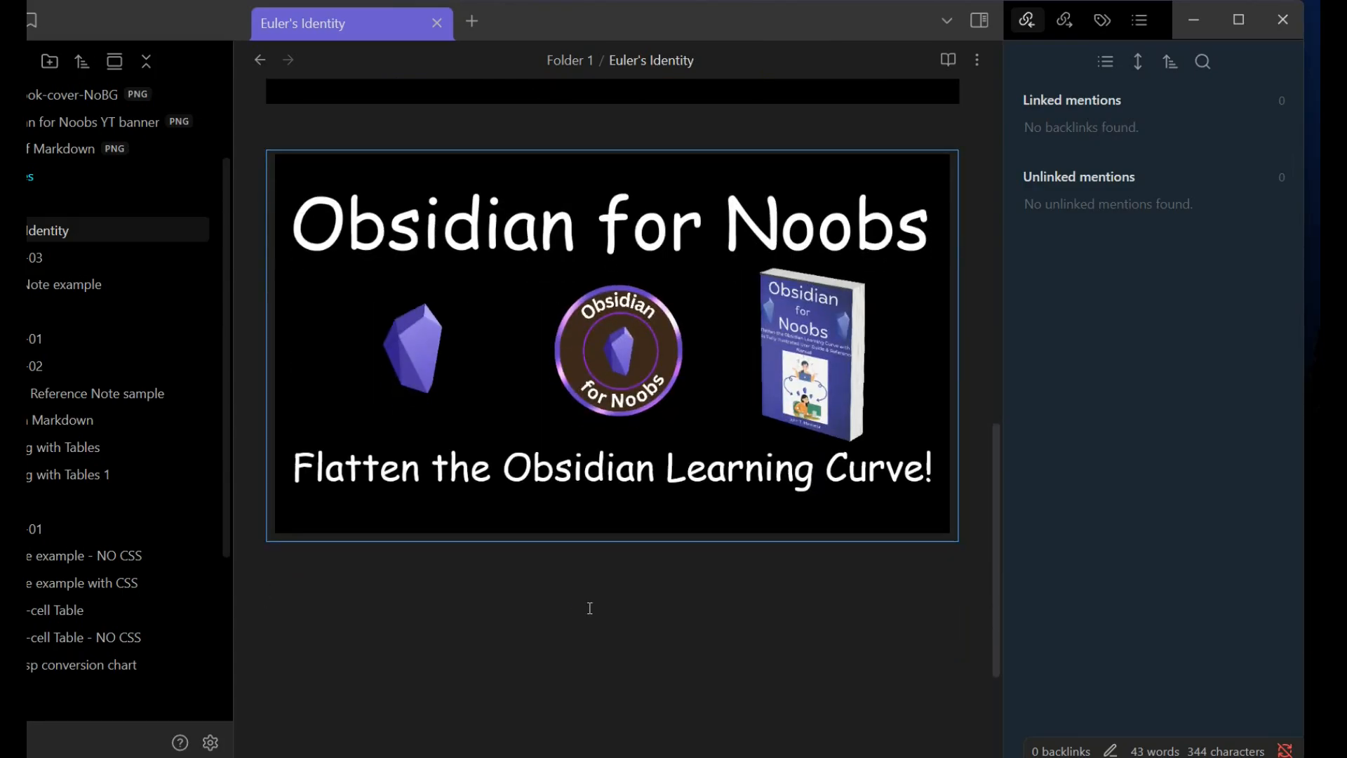
pyautogui.scroll(6, 589, 608)
pyautogui.scroll(-3, 584, 604)
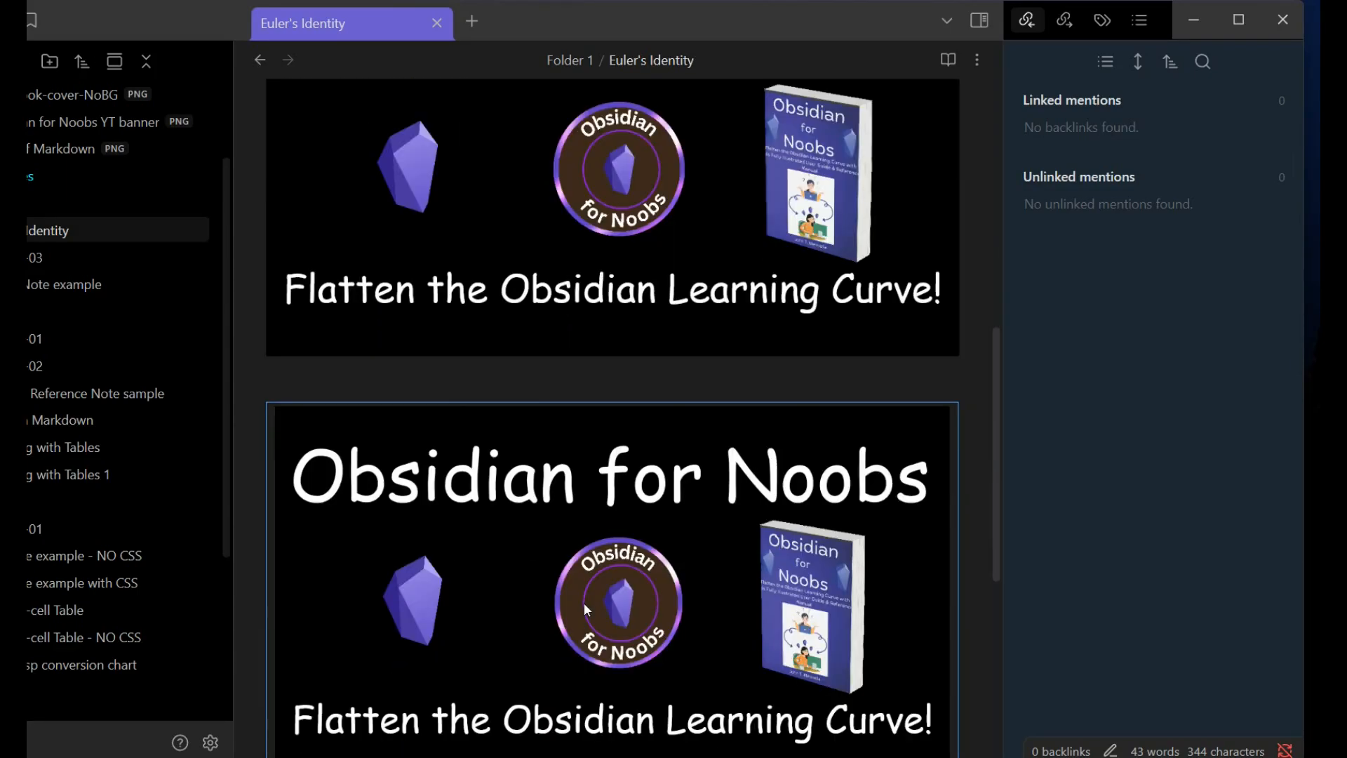
pyautogui.scroll(-3, 586, 609)
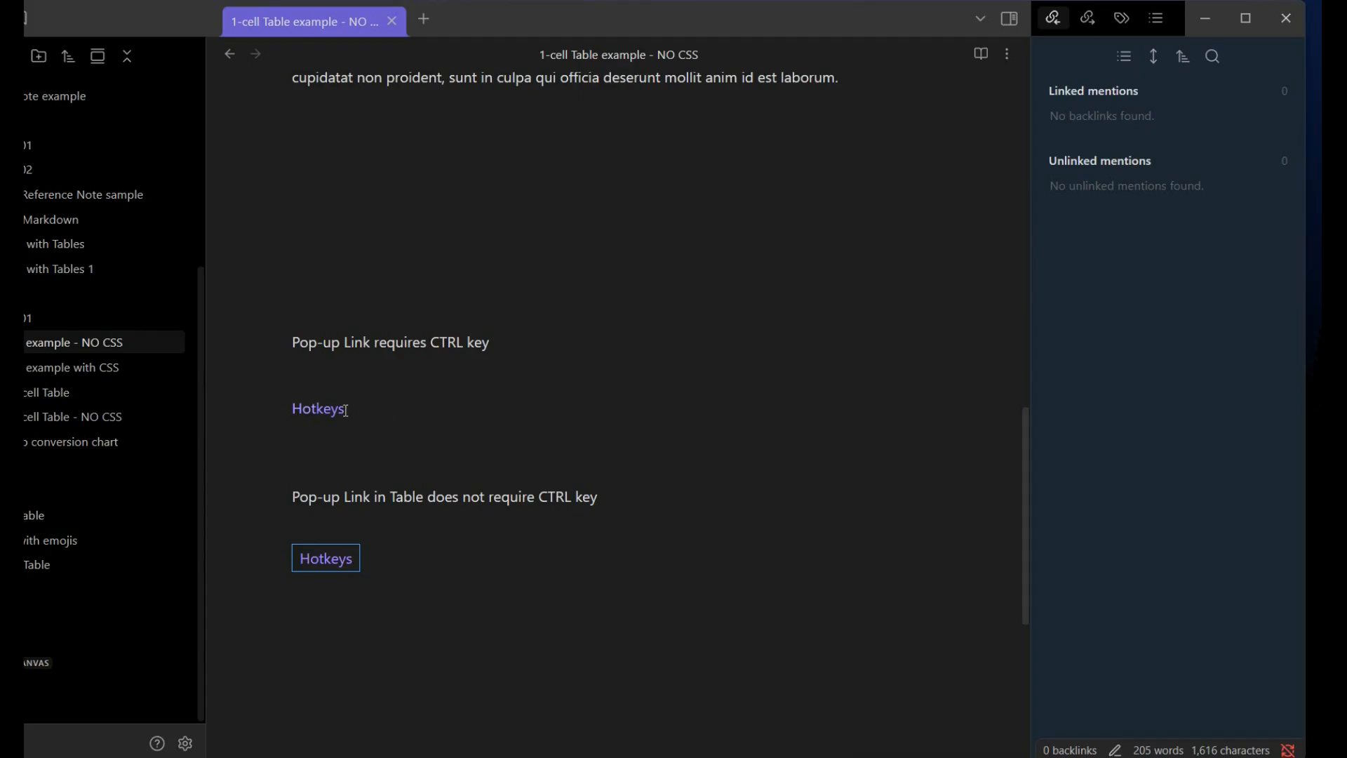
# Preview the Hotkeys note in a pop-up from the plain link outside the table and look through its shortcut list
pyautogui.moveTo(324, 416)
pyautogui.press('ctrl')
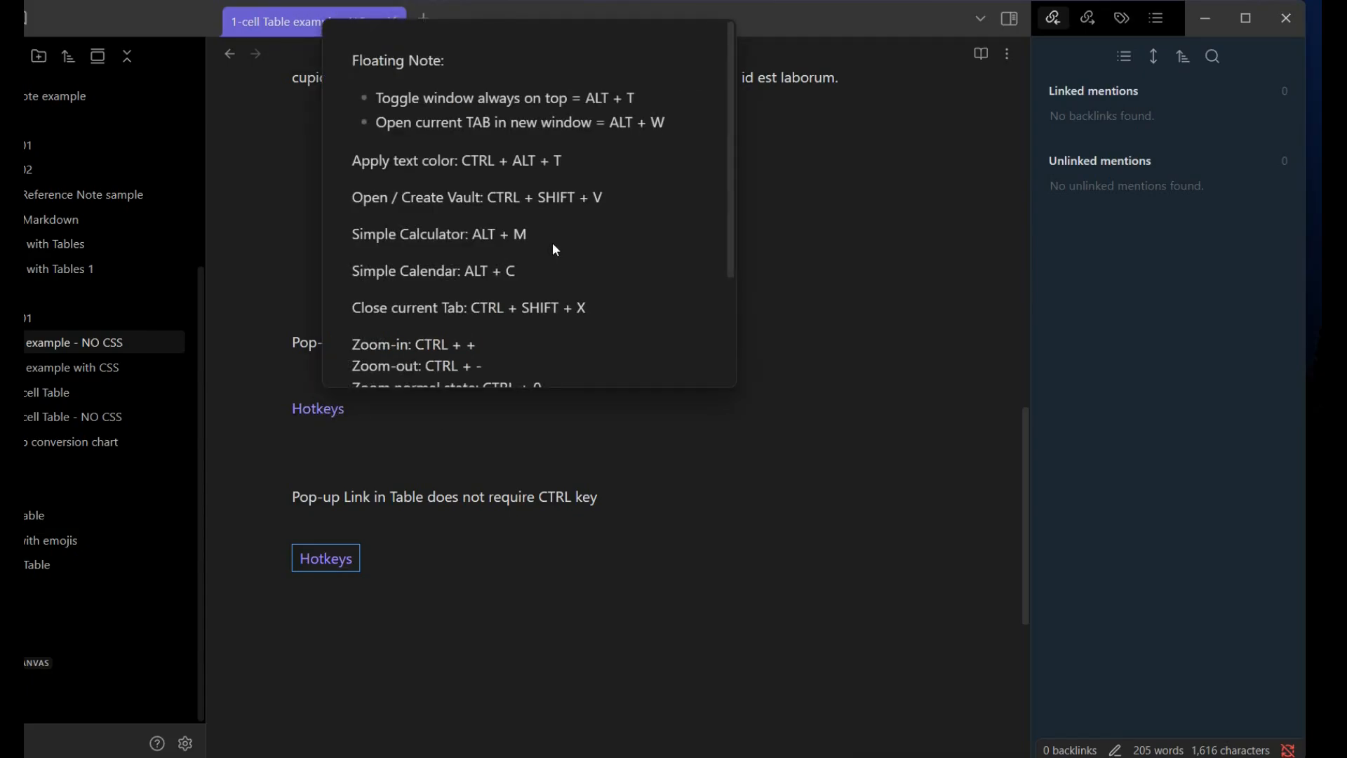
pyautogui.scroll(-2, 554, 246)
pyautogui.scroll(2, 568, 277)
pyautogui.scroll(-2, 574, 219)
pyautogui.scroll(2, 577, 231)
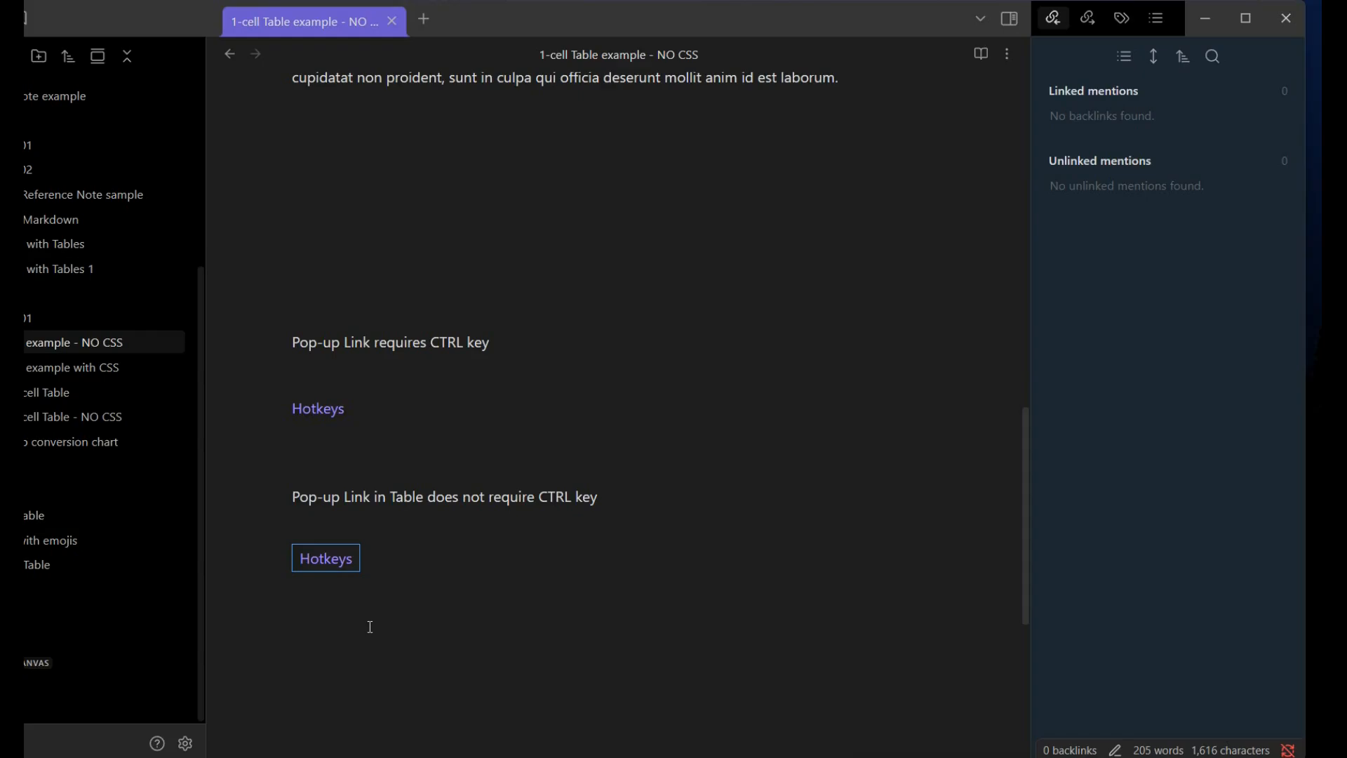
# Preview the Hotkeys note in a pop-up from the link inside the one-cell table and look through its contents
pyautogui.moveTo(338, 565)
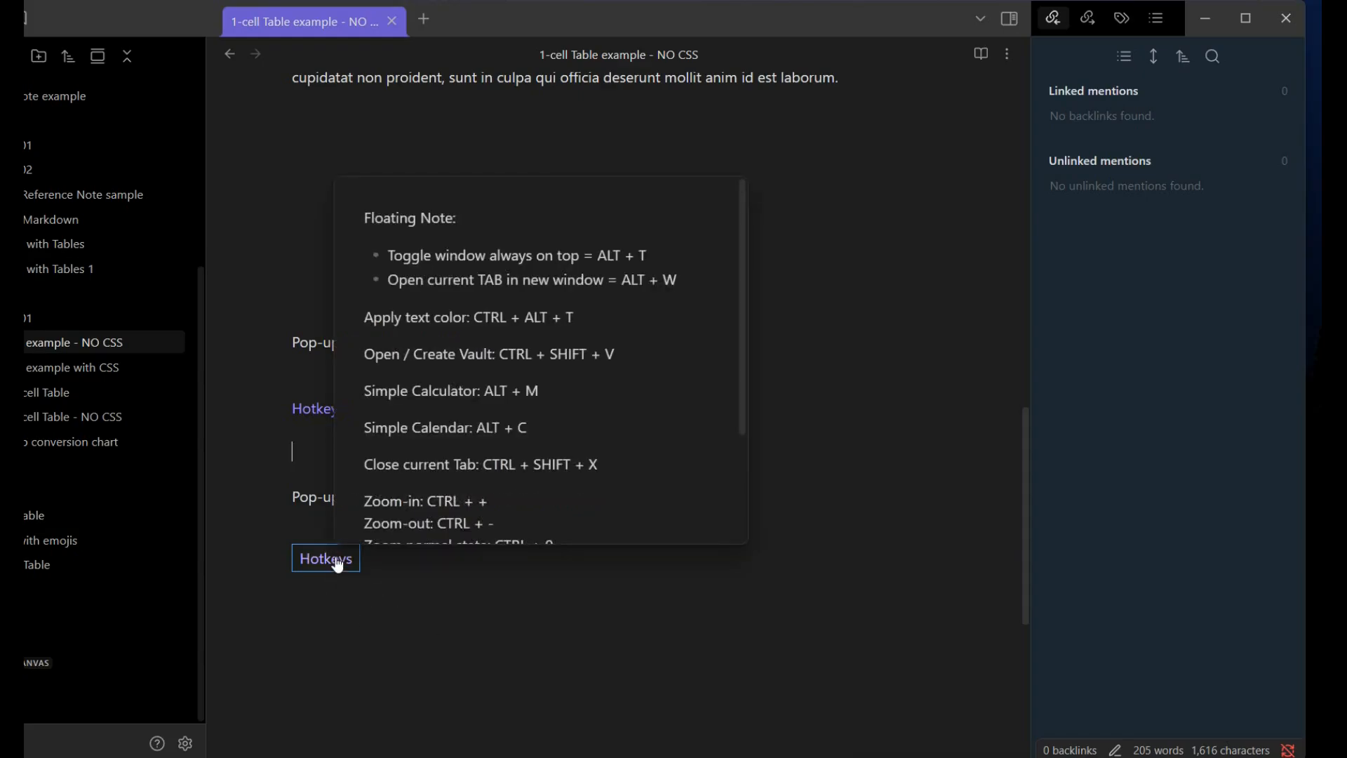
pyautogui.scroll(-3, 554, 362)
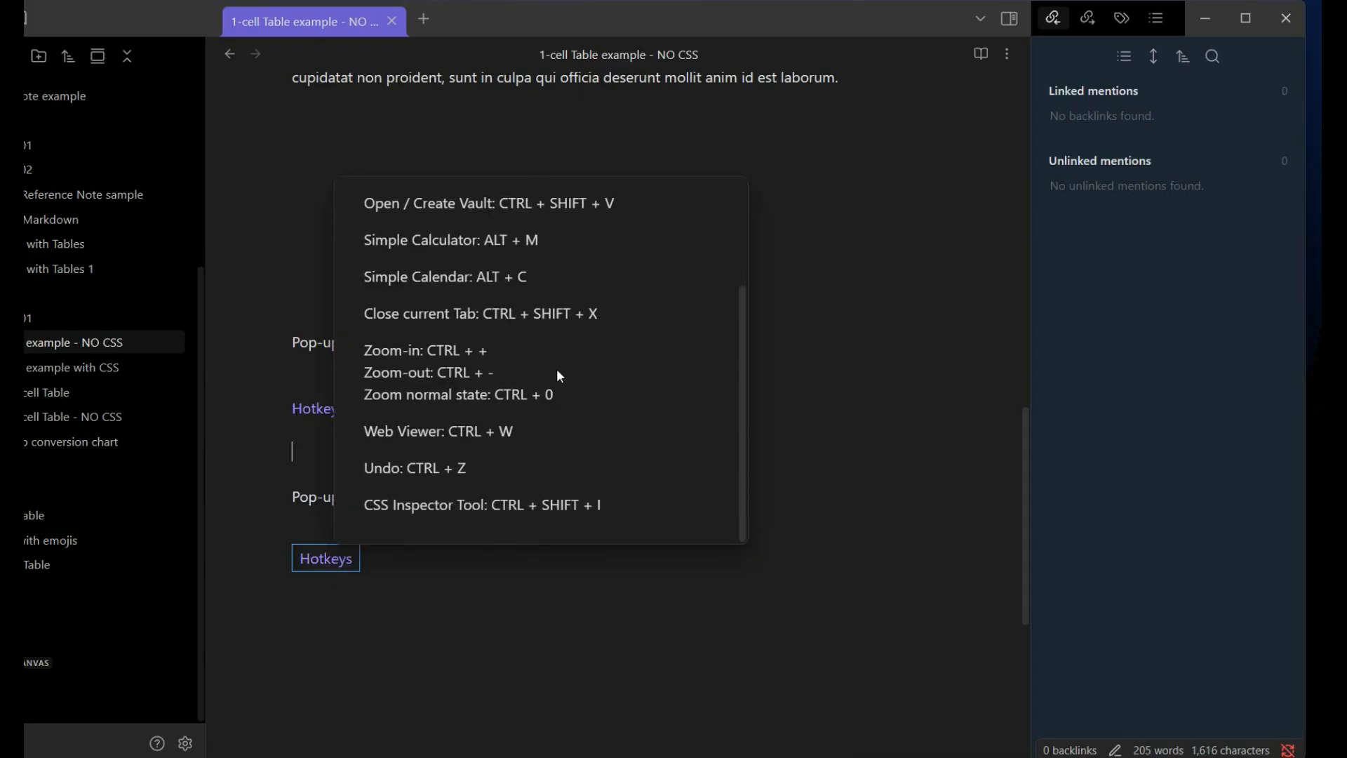
pyautogui.scroll(3, 560, 376)
pyautogui.scroll(-3, 560, 378)
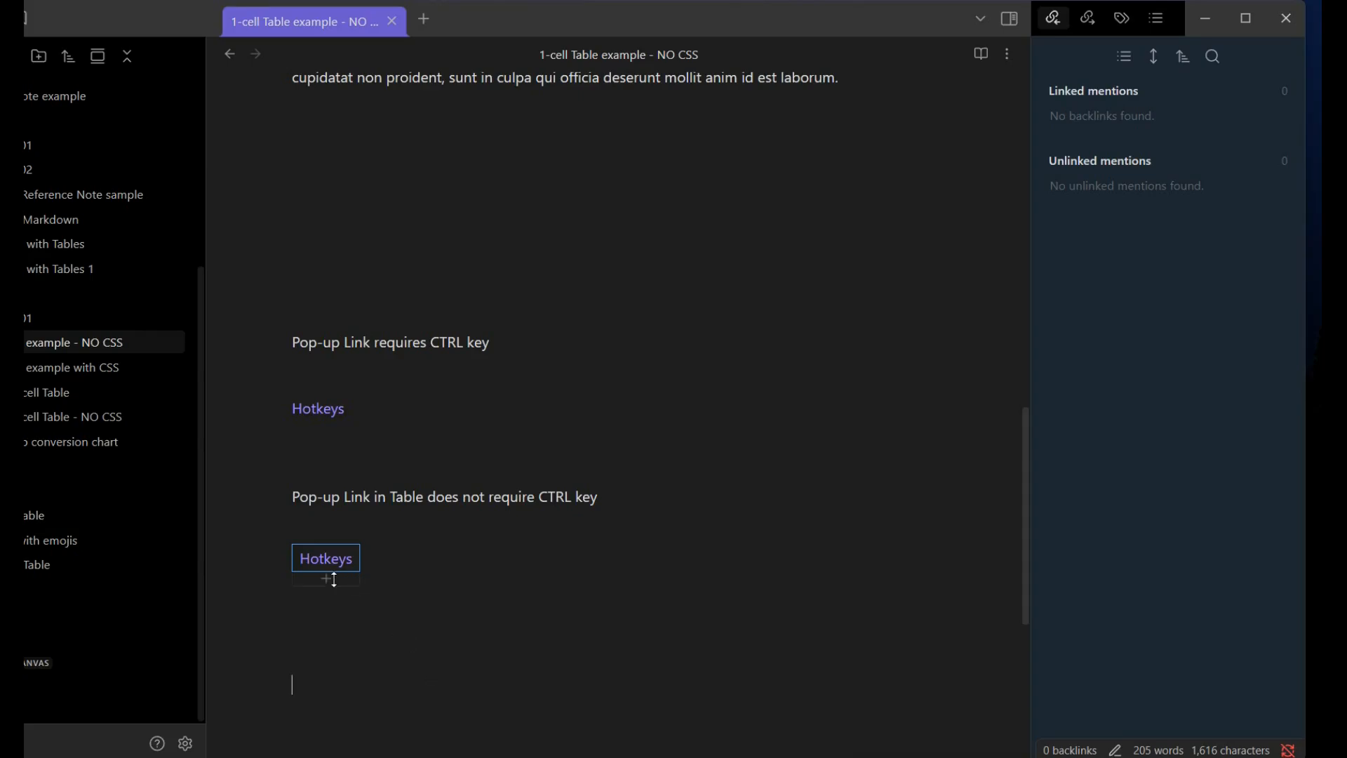
pyautogui.scroll(-4, 537, 346)
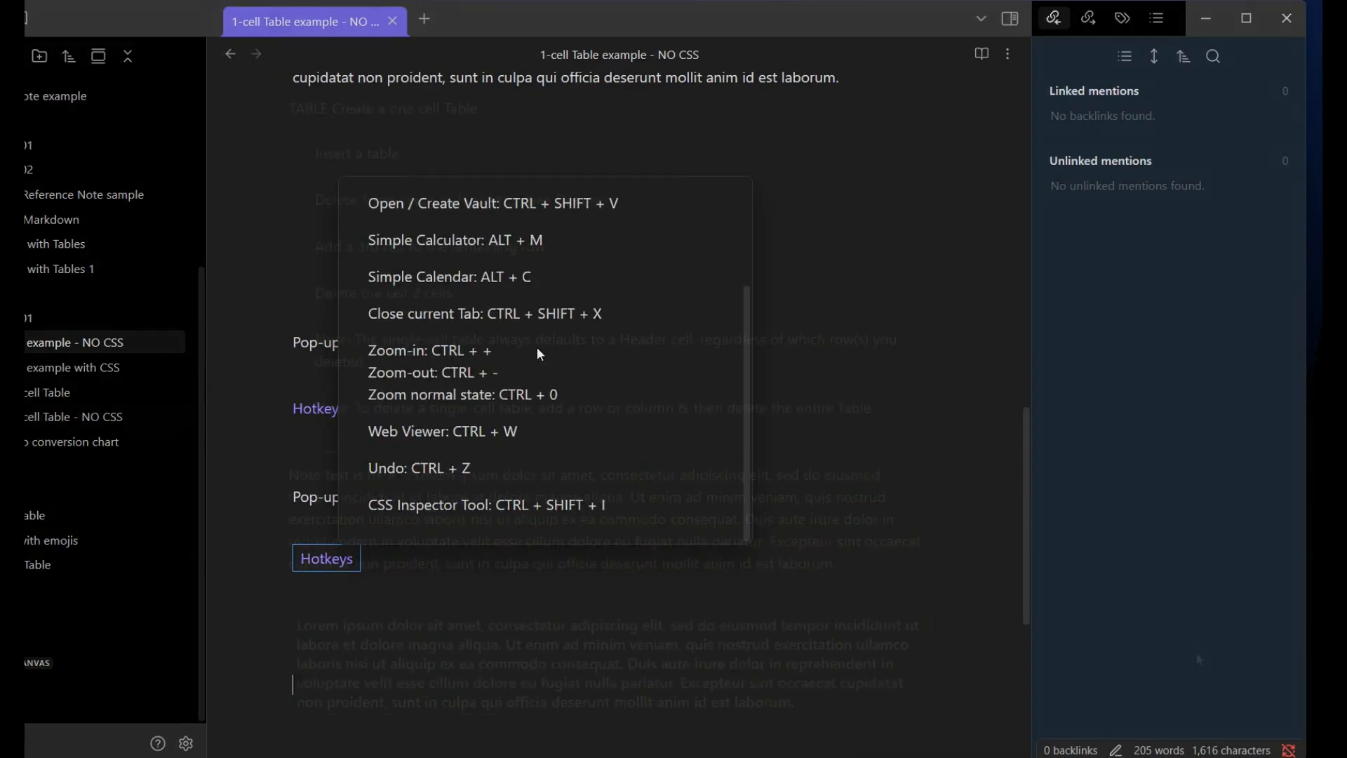